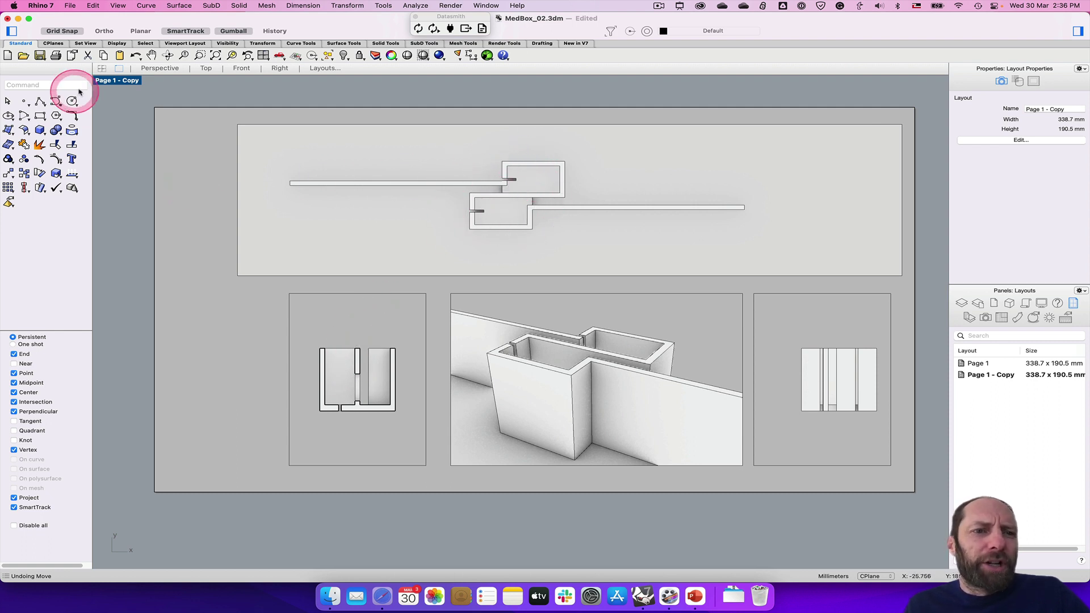
- In the model views, copy the closed solid polysurface to a spot beside the original
left_click(111, 85)
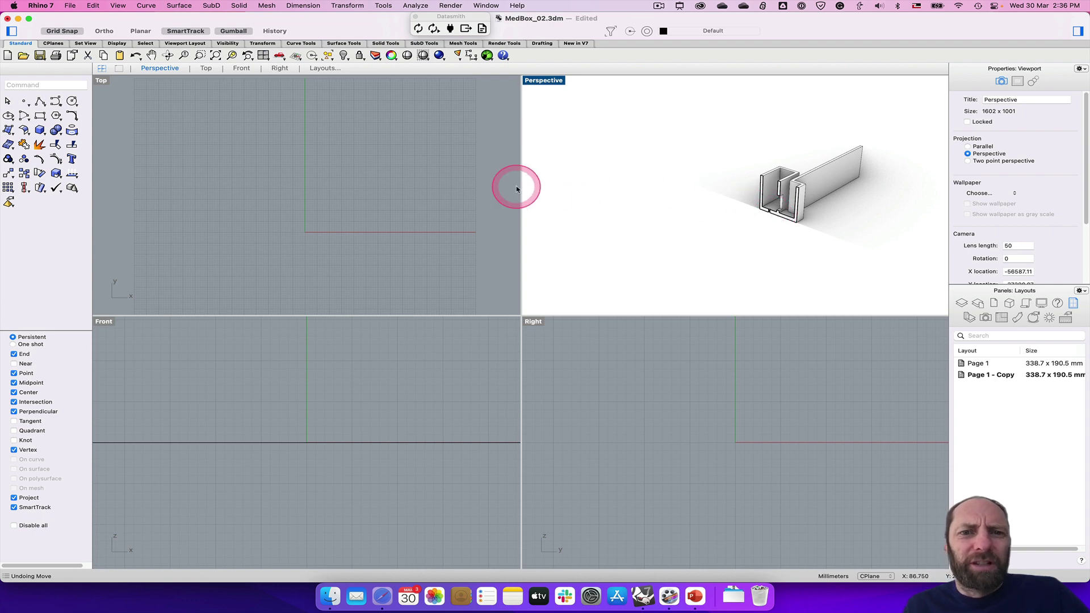
left_click(806, 182)
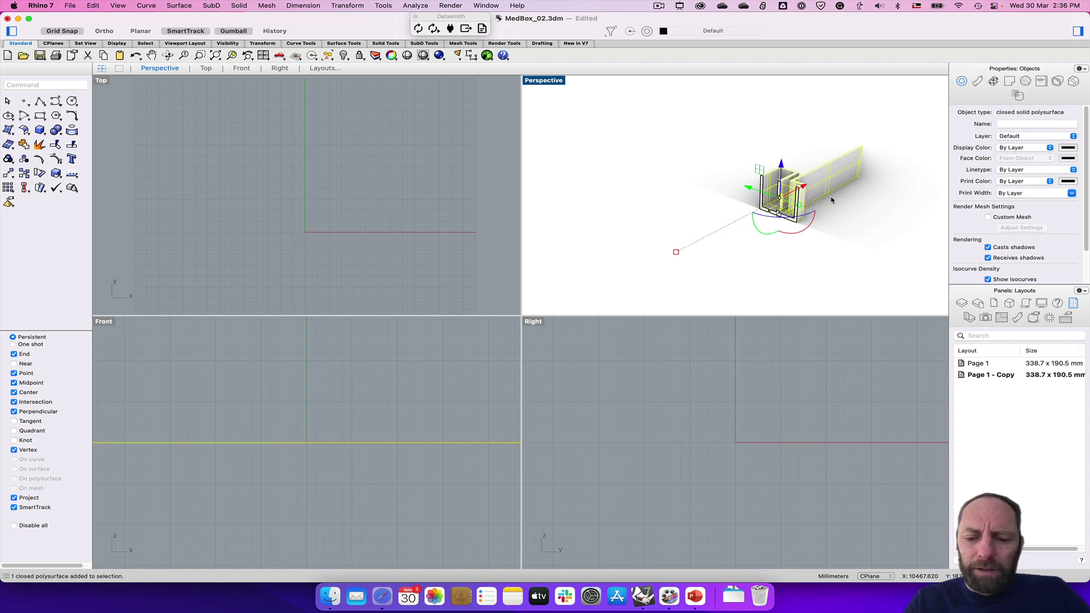
type("copy")
key("Return")
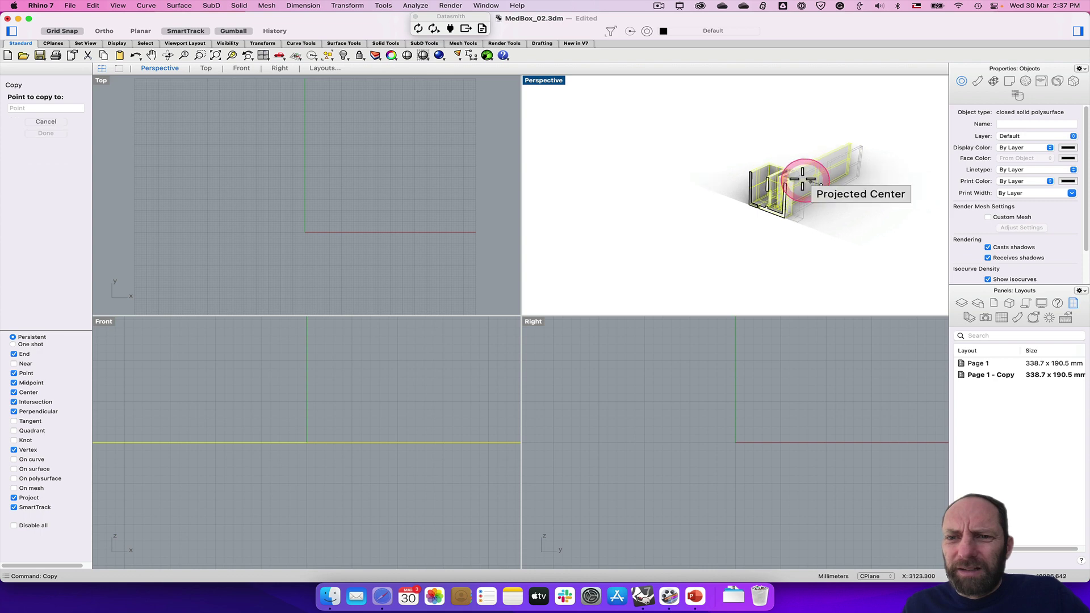
left_click(821, 185)
left_click(759, 165)
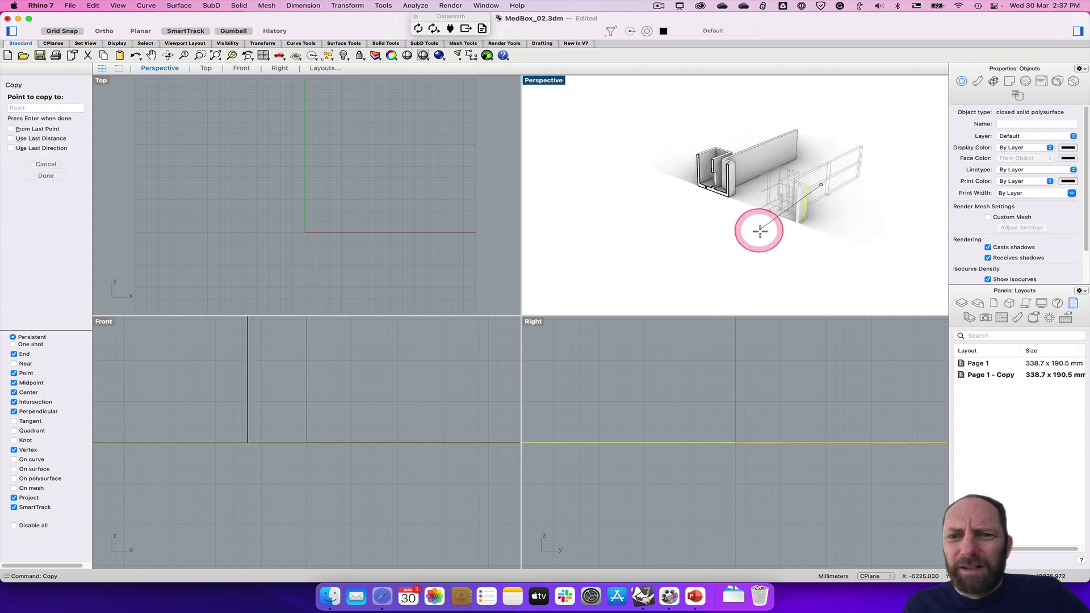
right_click(809, 275)
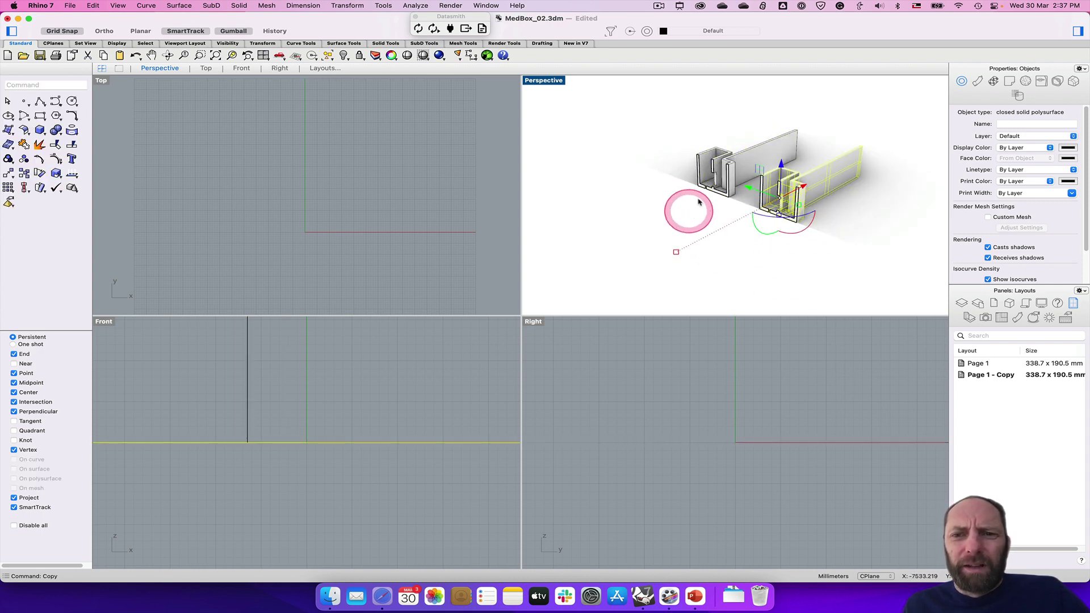
- Move the copied polysurface closer to the original along their shared side-by-side axis in the perspective view
left_click(322, 69)
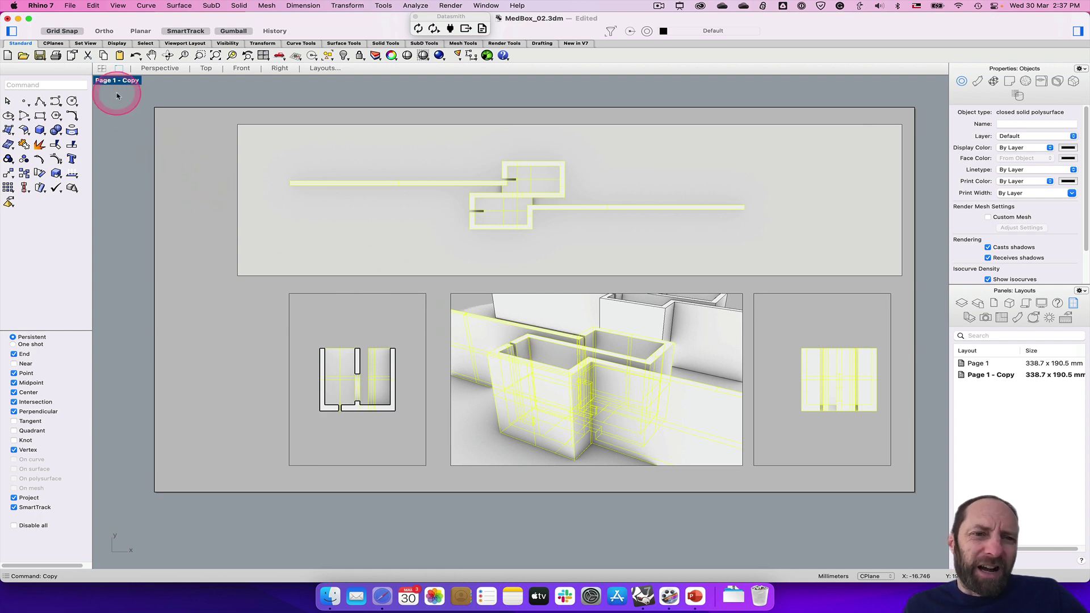
left_click(156, 69)
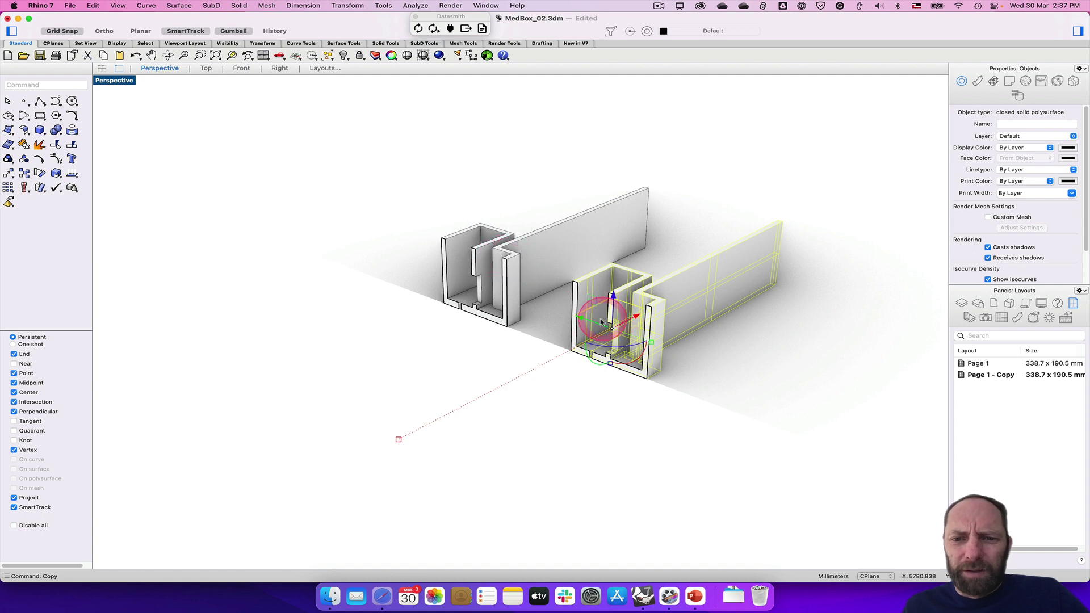
left_click_drag(589, 324, 565, 313)
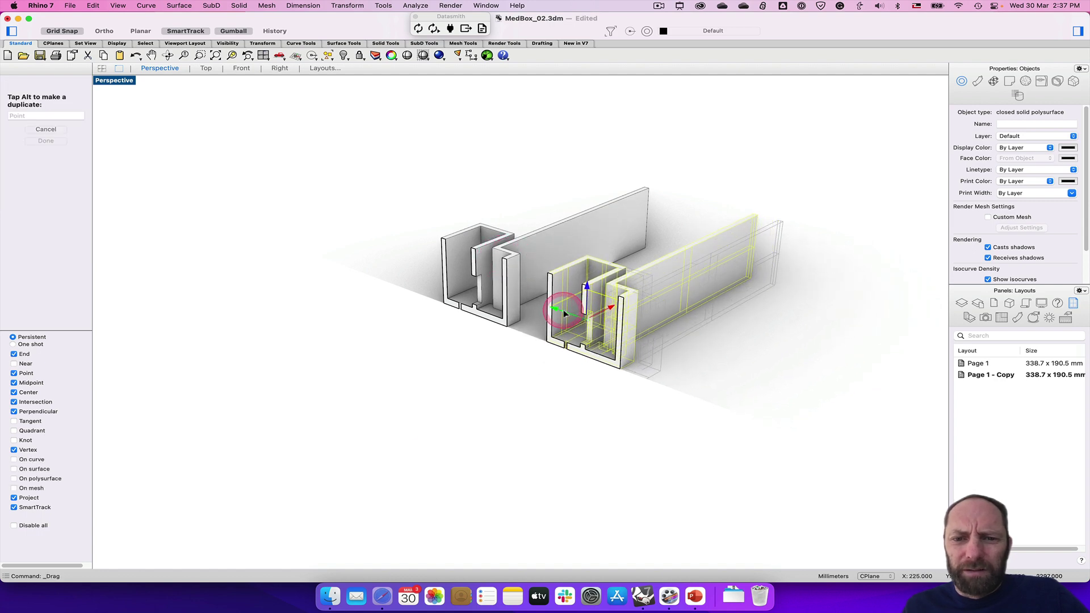
key("Escape")
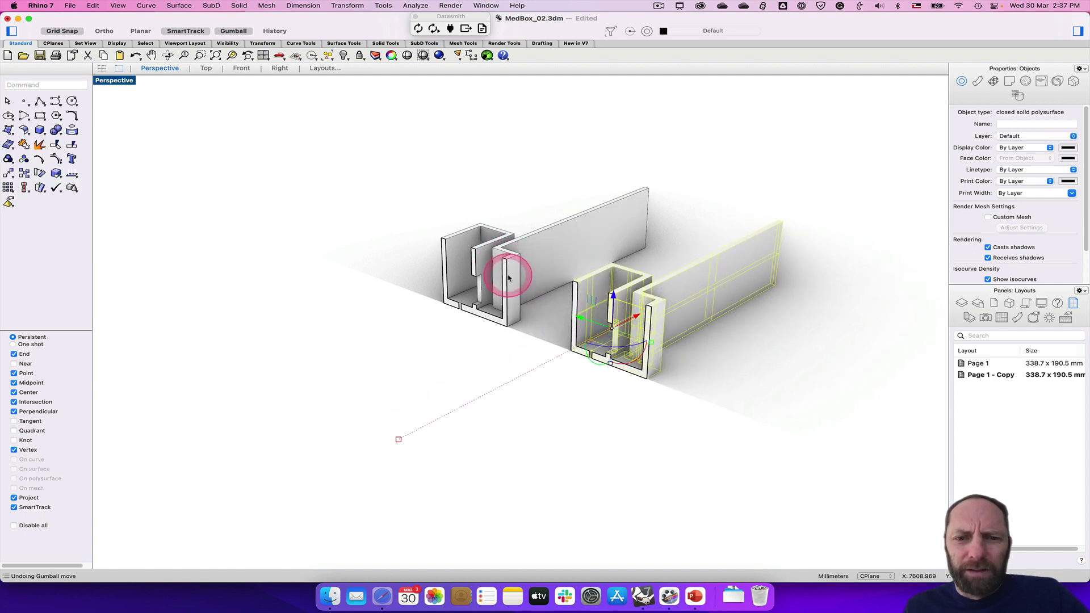
left_click(508, 276)
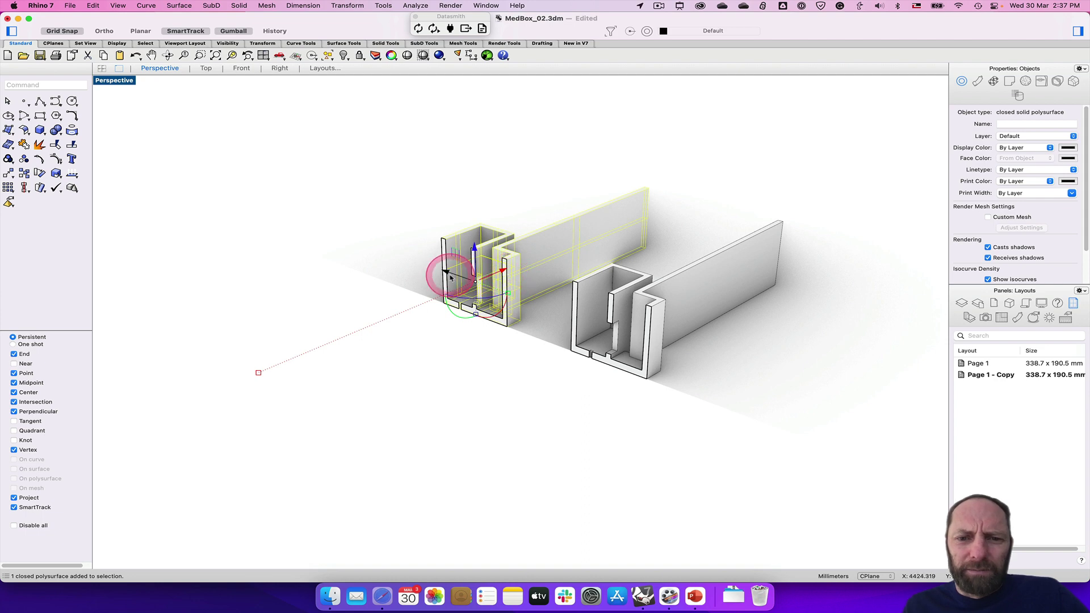
left_click_drag(450, 278, 498, 302)
key("Escape")
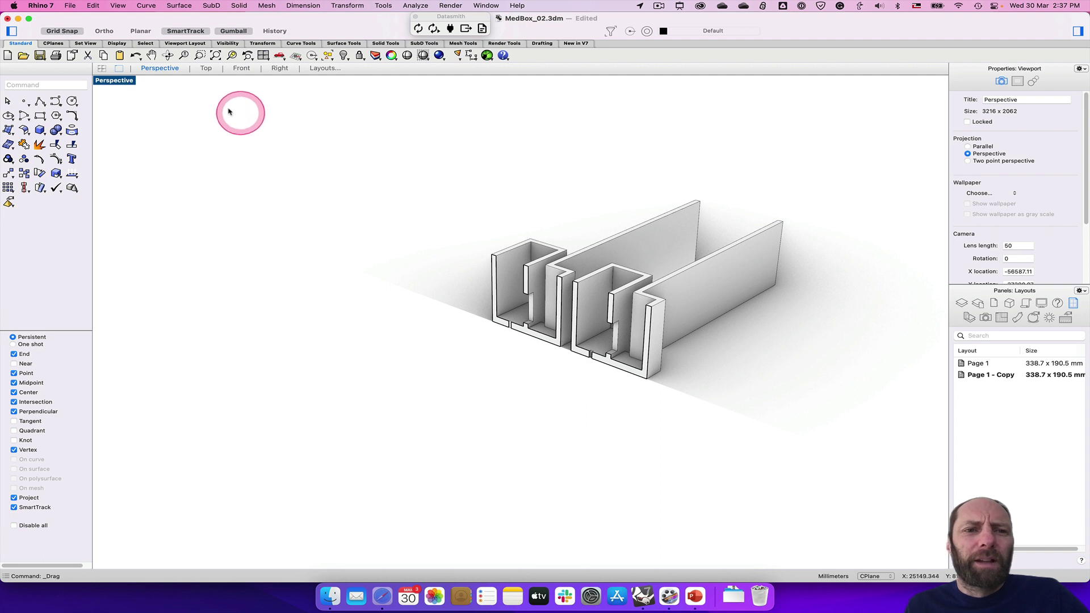
- On the Page 1 - Copy layout, widen the section detail beside the perspective detail outward to include both boxes
left_click(318, 68)
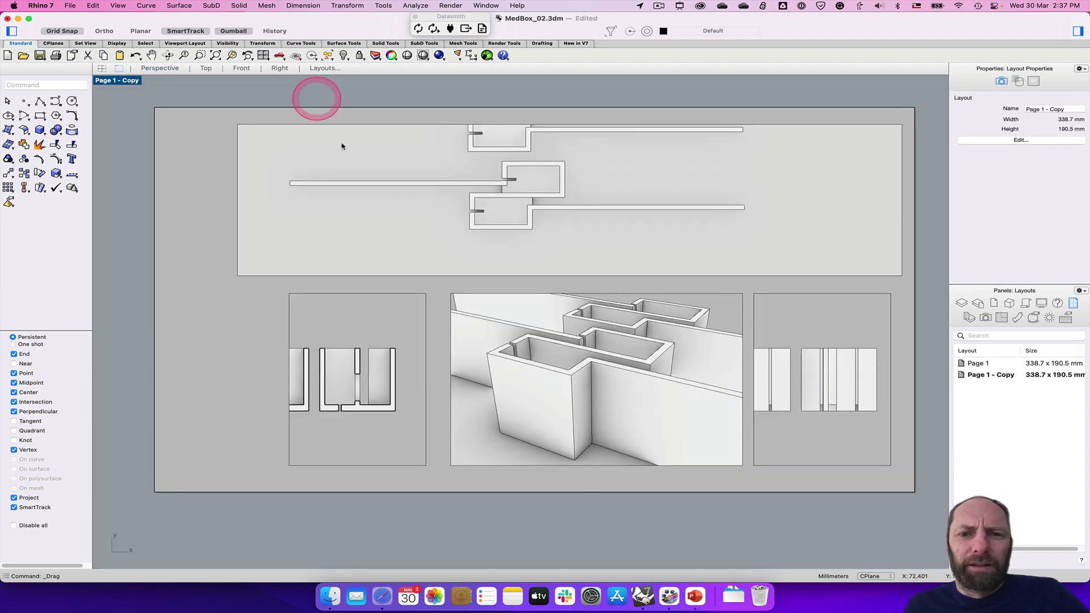
left_click(511, 153)
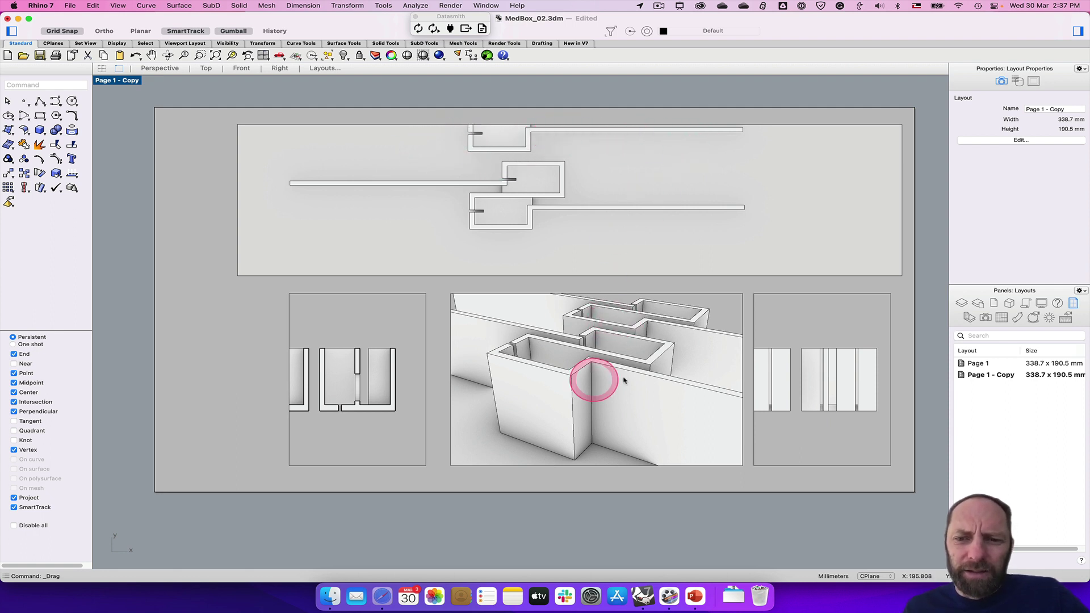
left_click(289, 318)
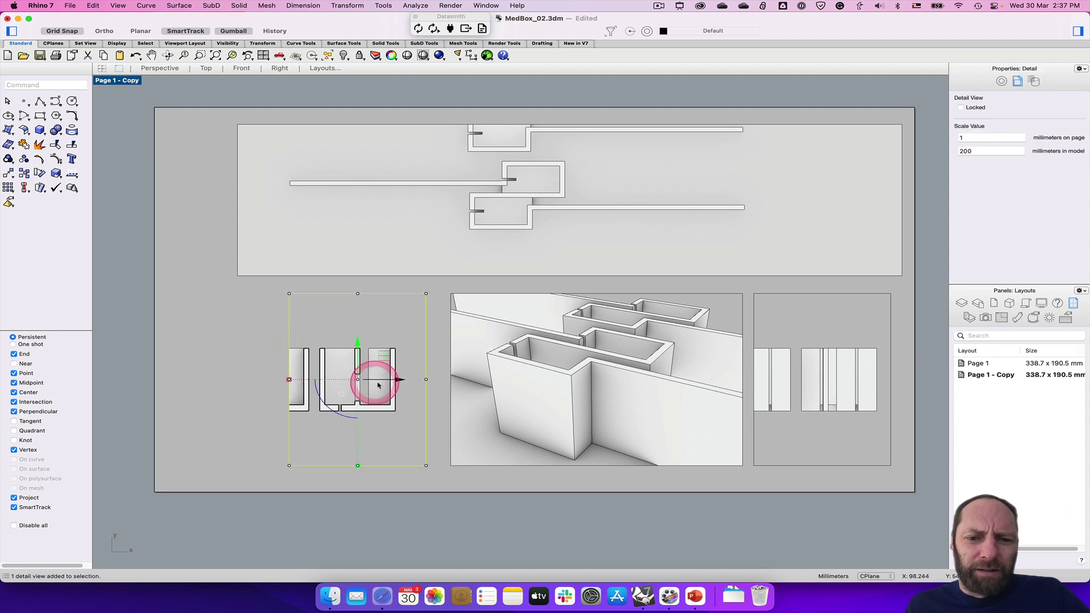
left_click(427, 380)
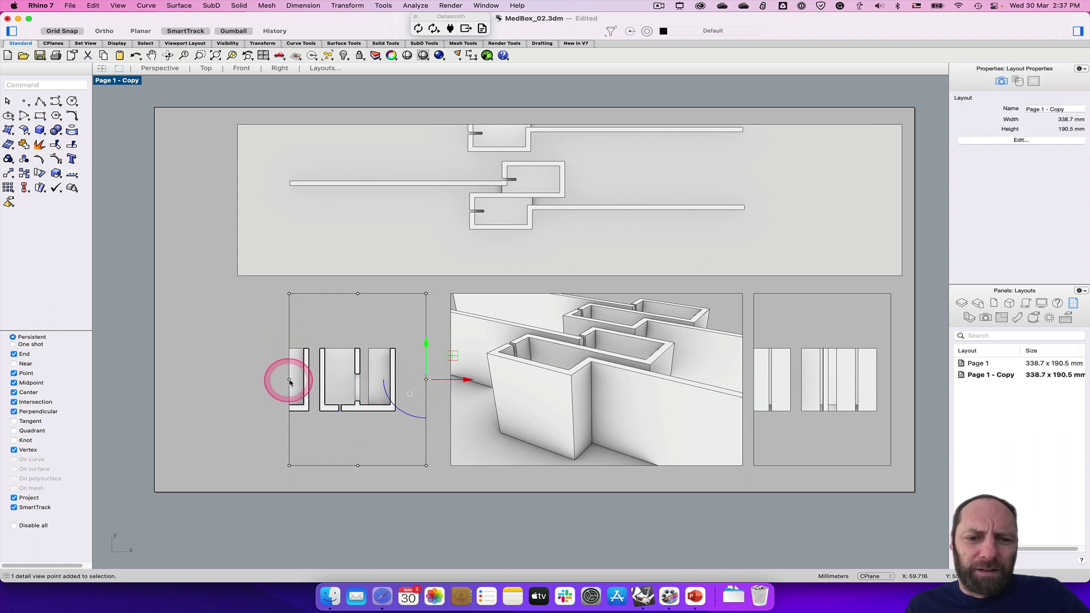
left_click_drag(325, 381, 245, 375)
left_click(582, 194)
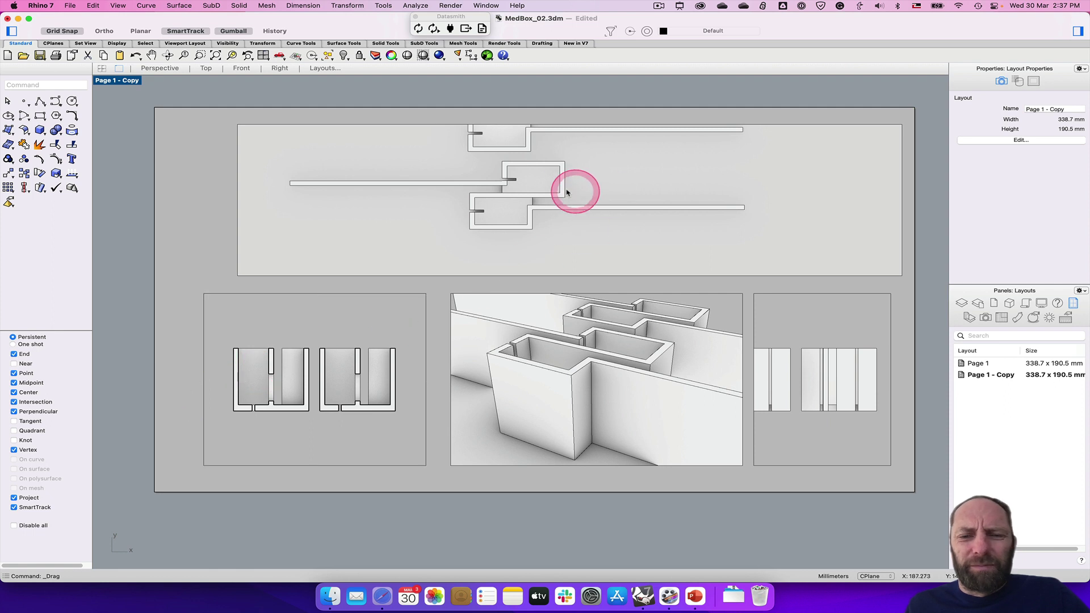
double_click(570, 185)
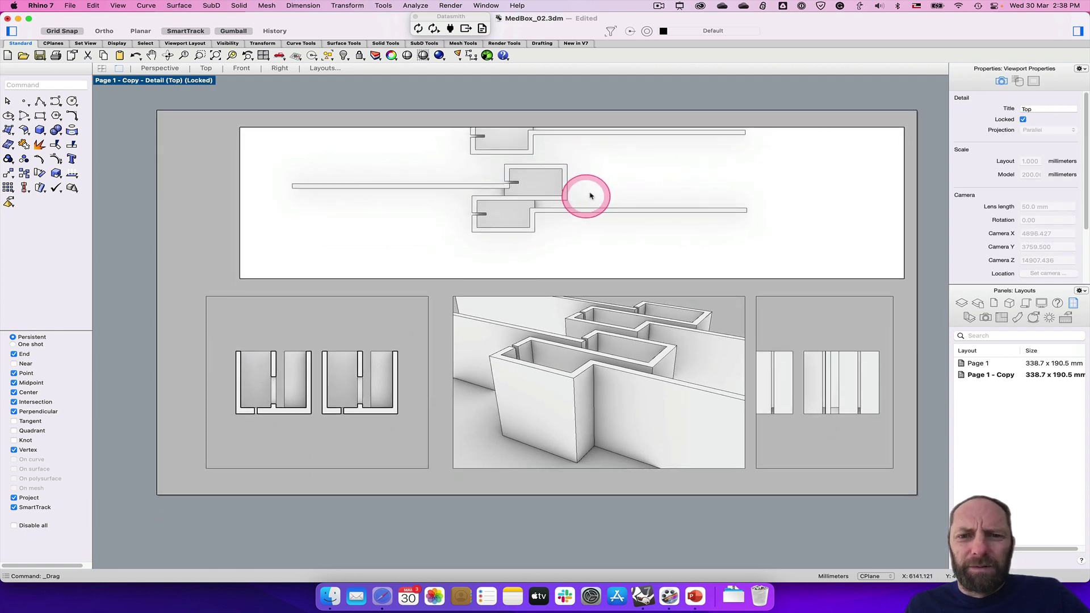
double_click(594, 191)
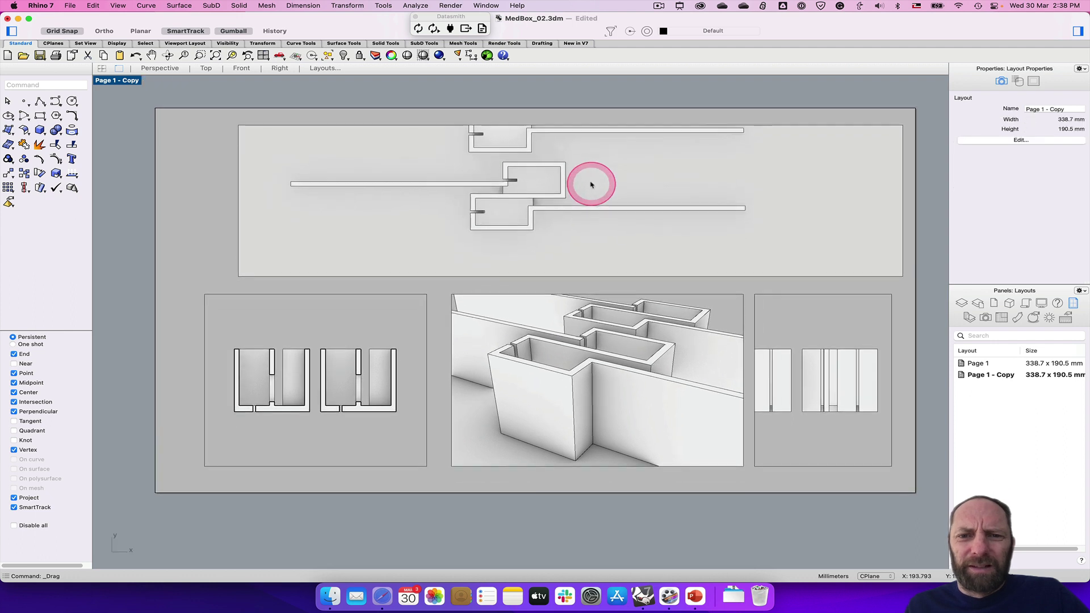
double_click(590, 187)
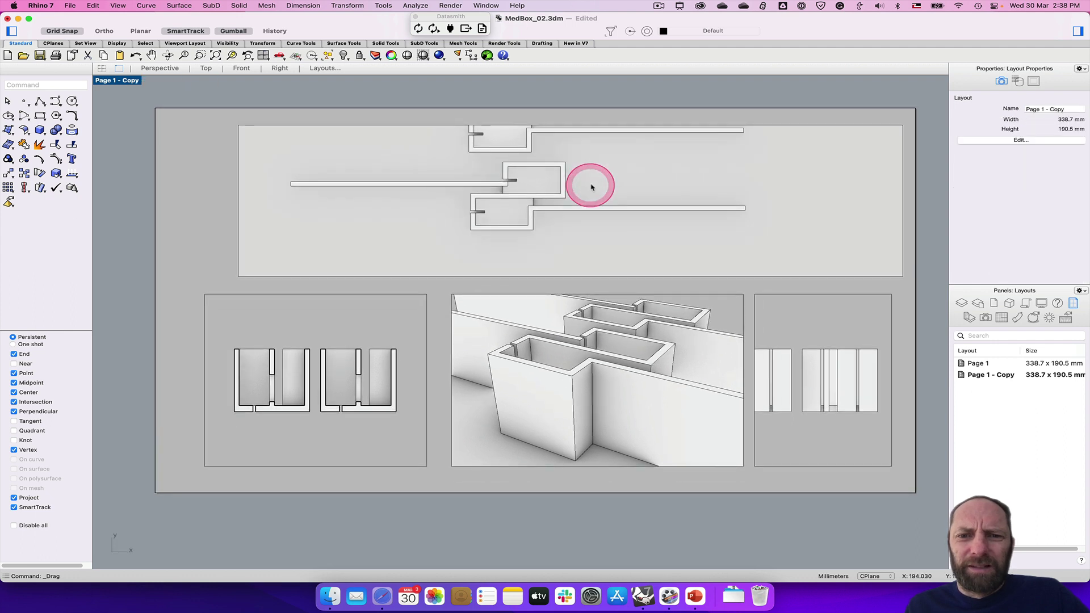
double_click(593, 184)
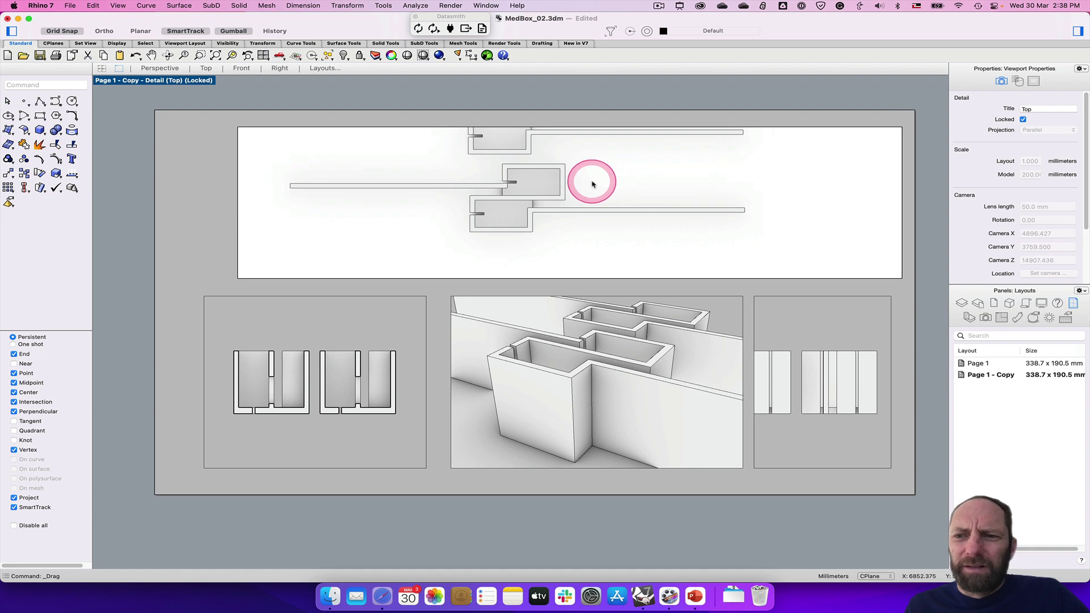
left_click(159, 65)
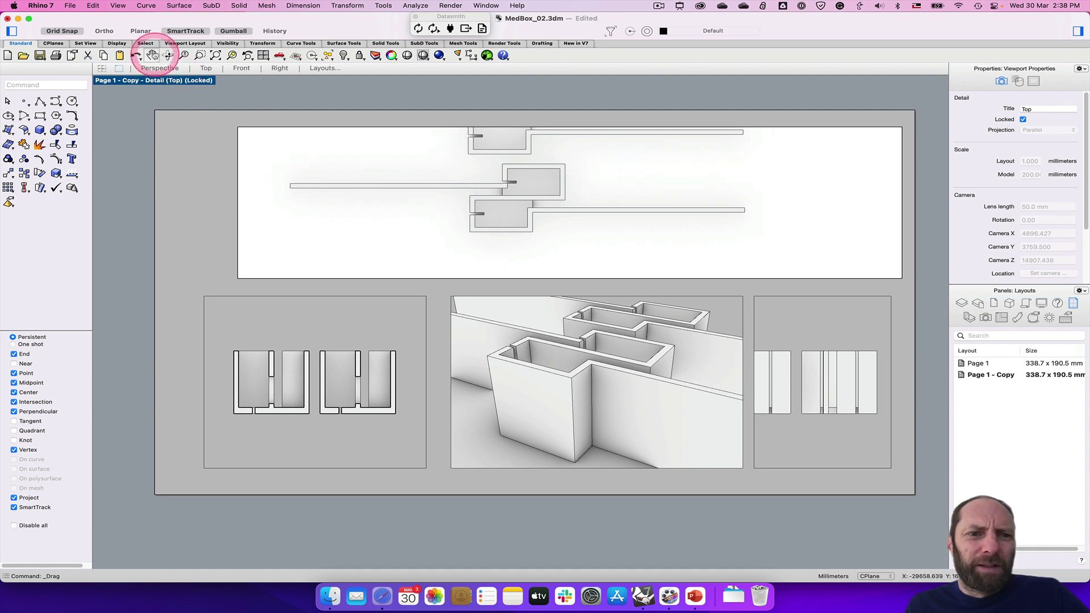
left_click_drag(583, 193, 583, 186)
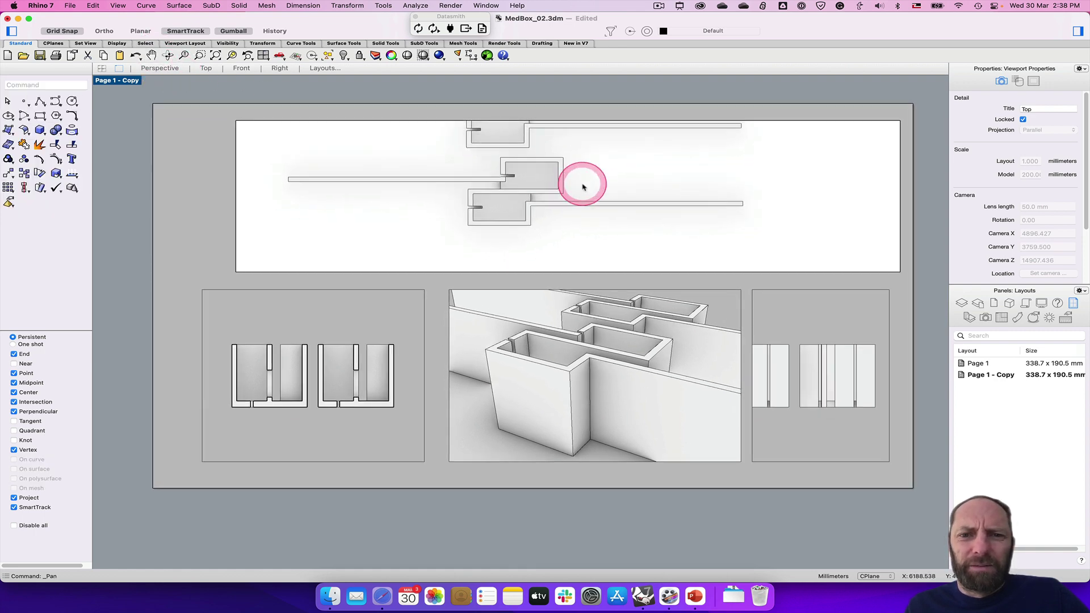
- Unlock the Top detail on Page 1 - Copy, pan it to frame both plan copies, and lock it again
left_click(563, 117)
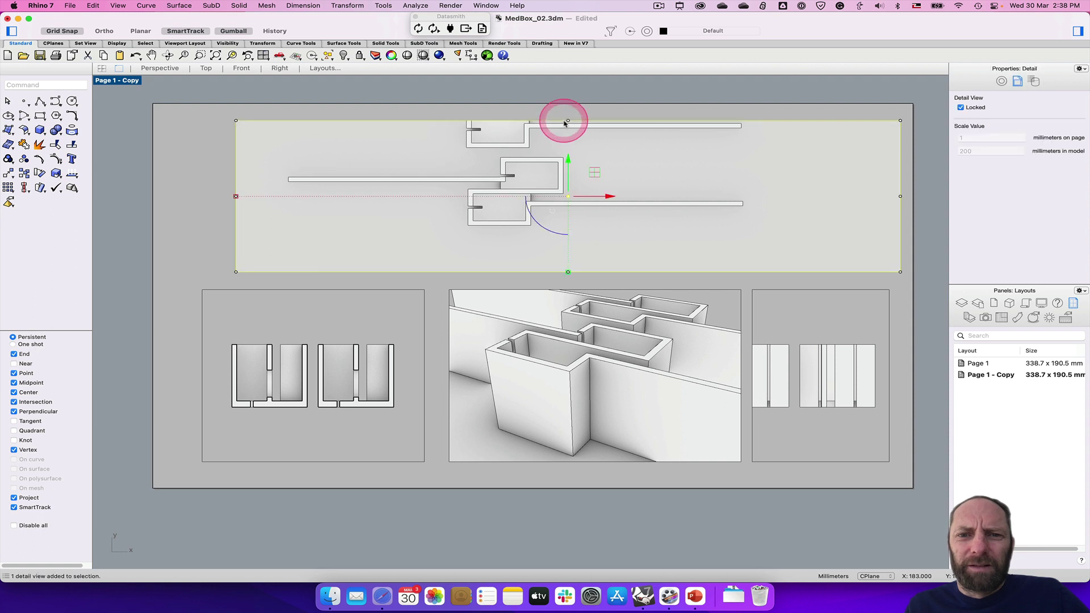
double_click(623, 193)
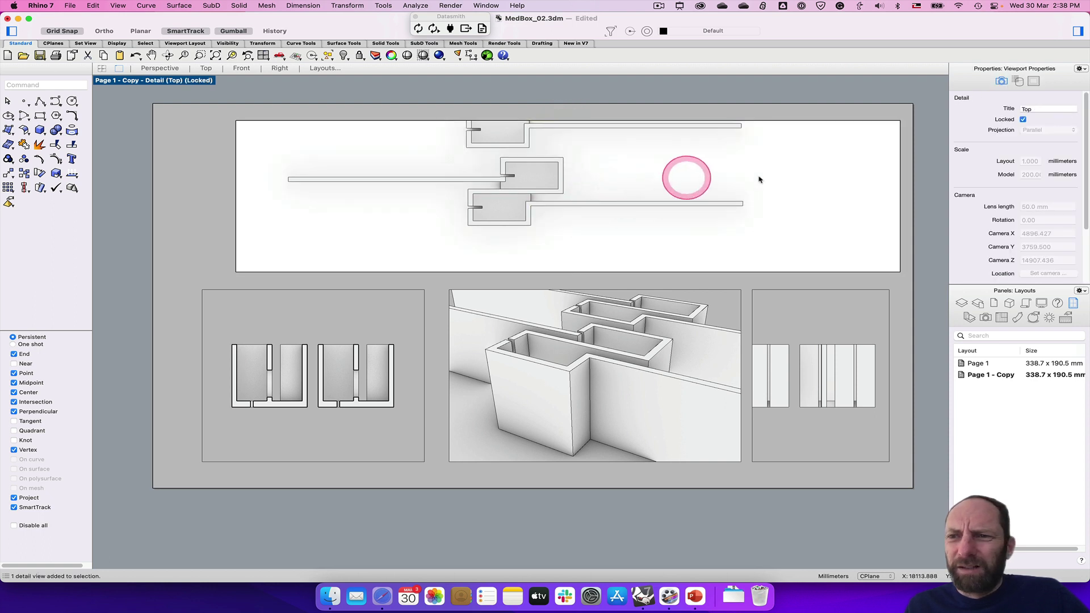
left_click(1023, 120)
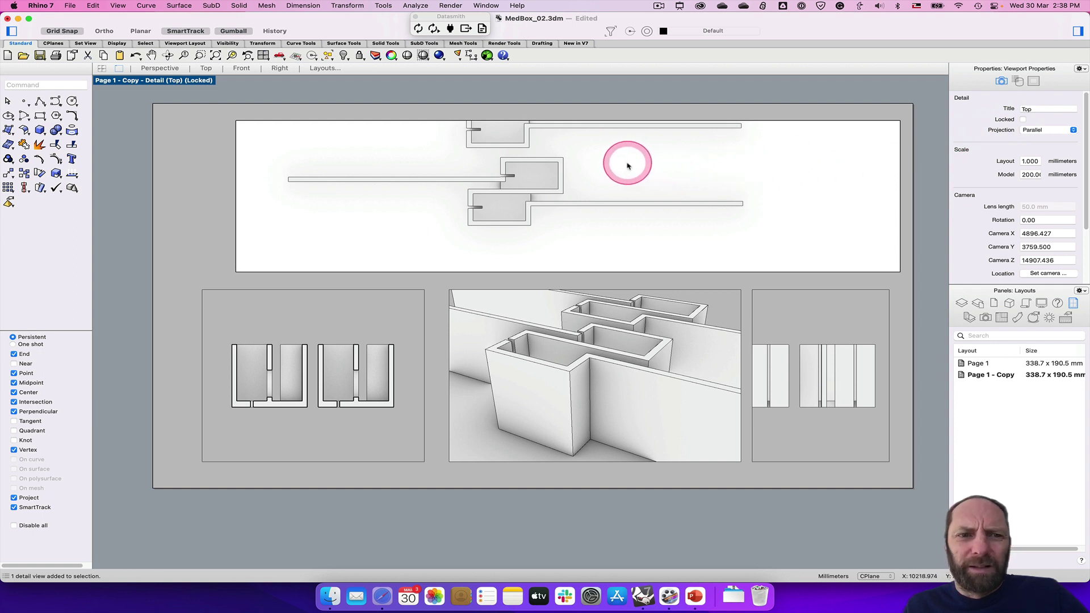
right_click_drag(626, 165, 625, 206)
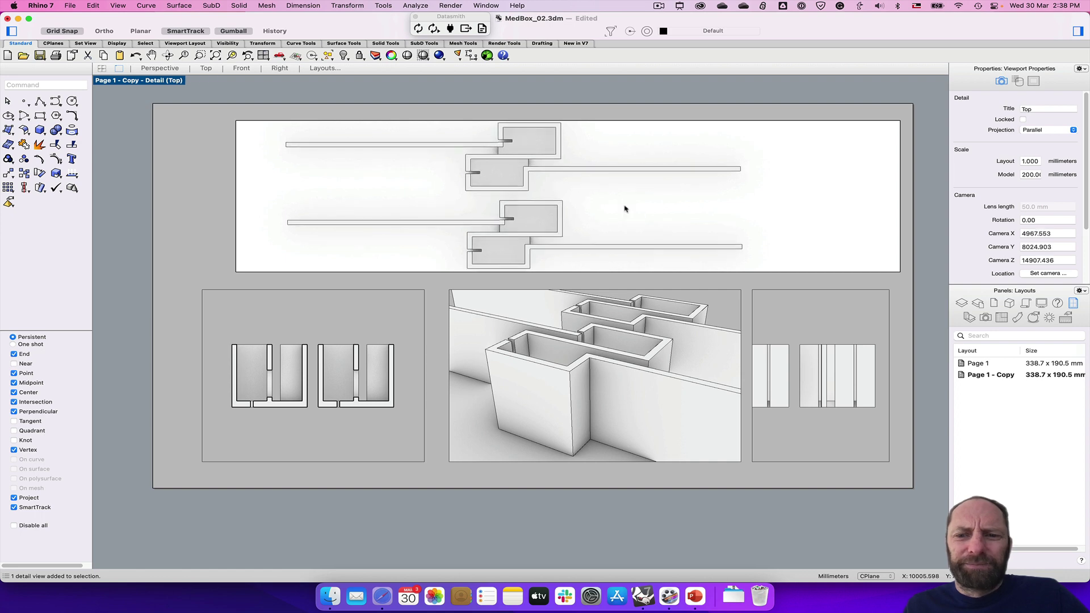
left_click(1023, 119)
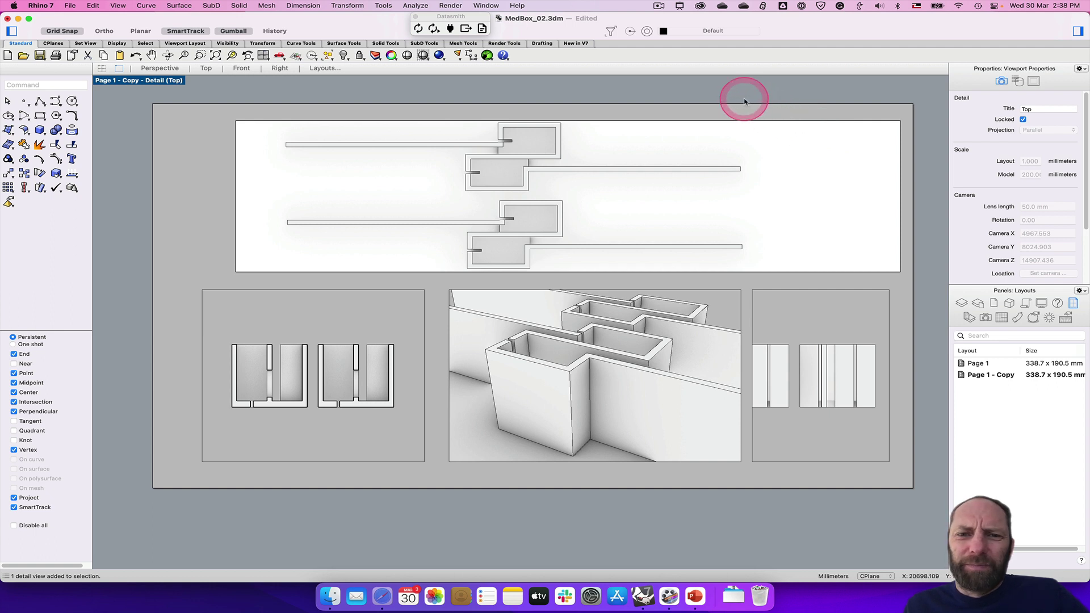
double_click(207, 139)
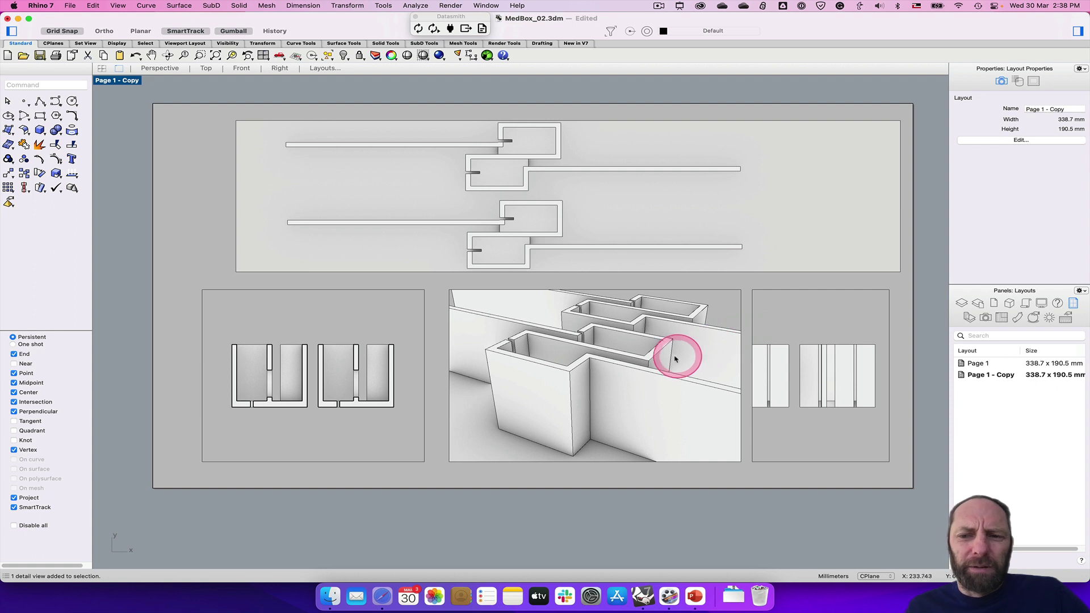
- On the Page 1 layout, unlock the Top detail, pan it to frame both plan copies, and lock it again
double_click(977, 364)
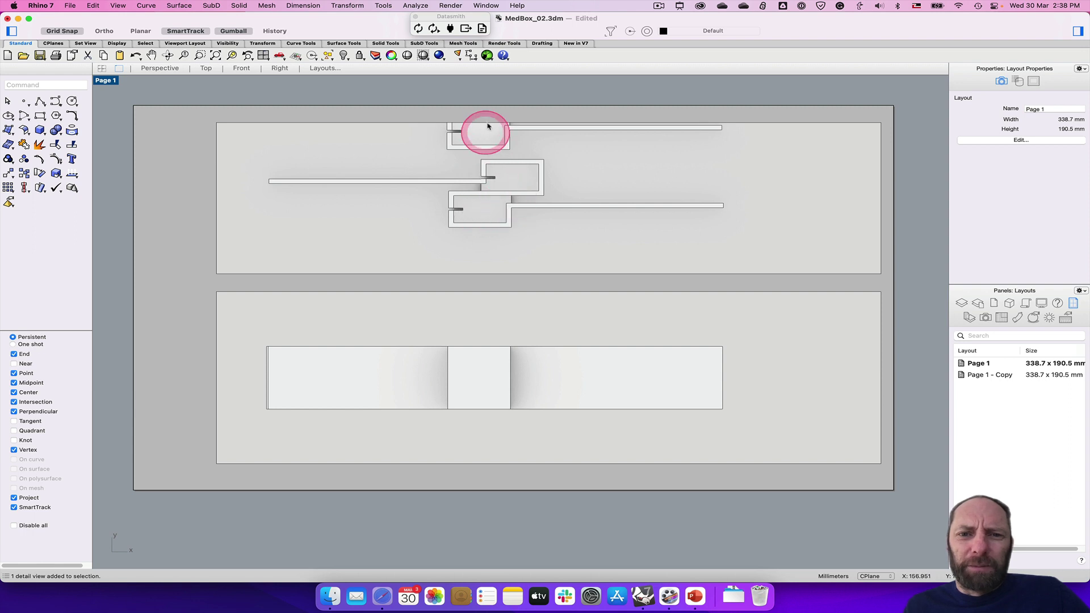
left_click(550, 123)
double_click(550, 123)
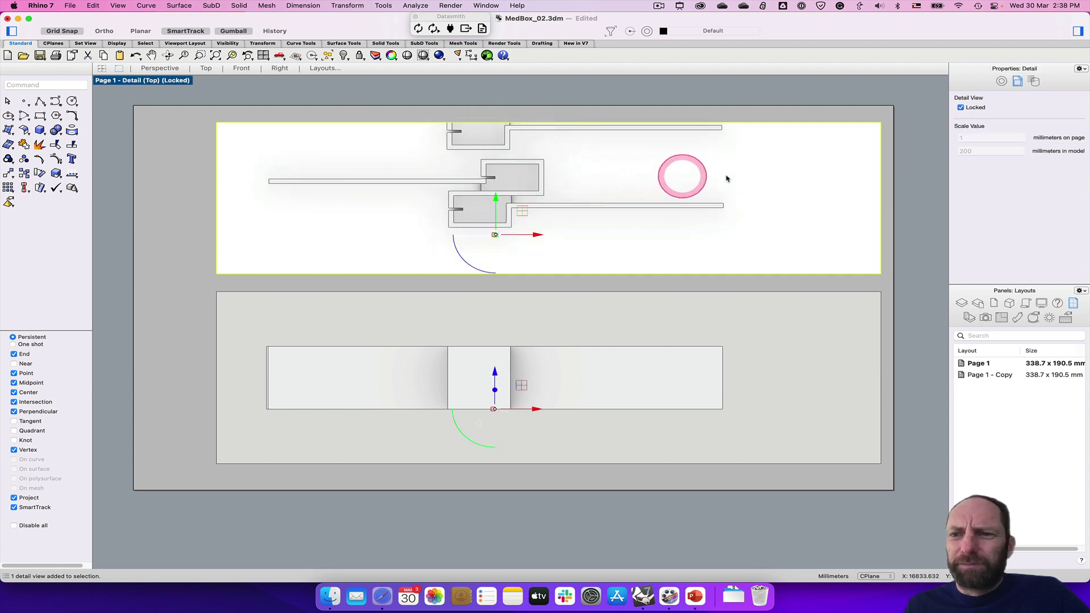
scroll(572, 170, "right", 1)
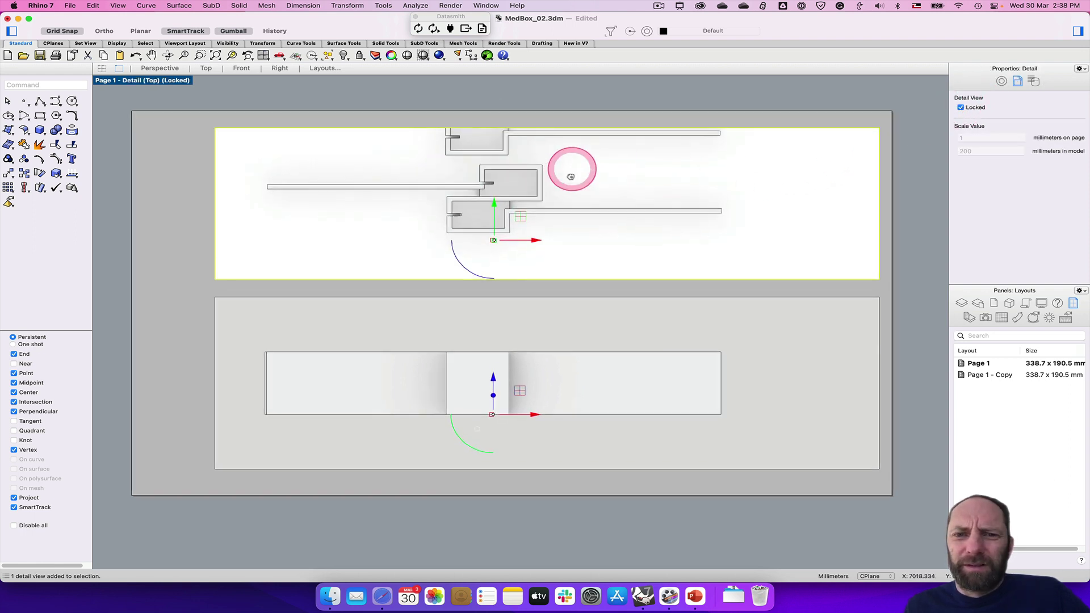
left_click(960, 108)
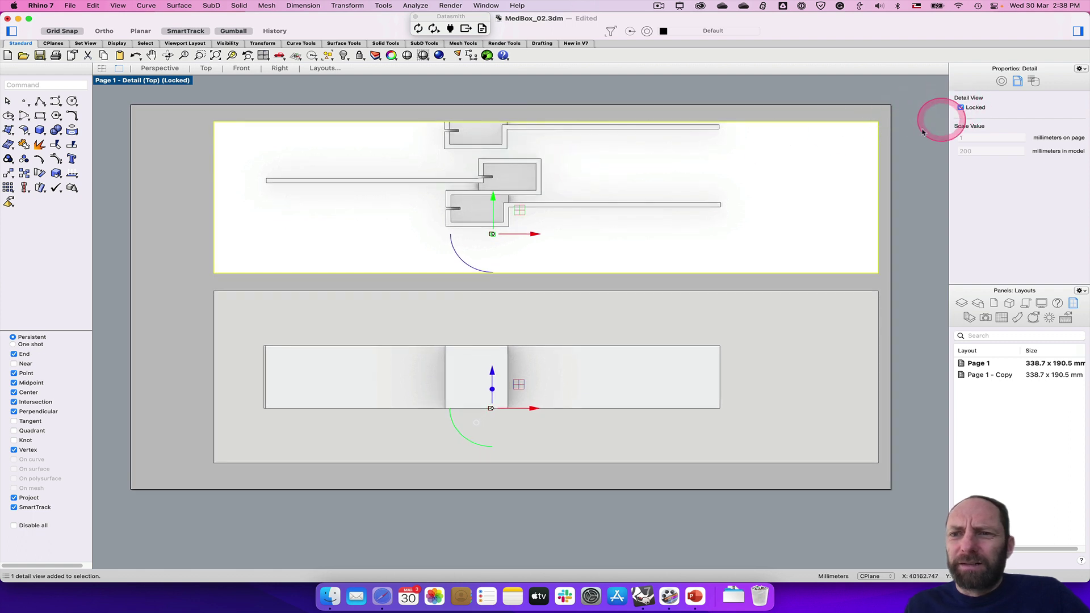
left_click(960, 107)
right_click_drag(664, 162, 662, 208)
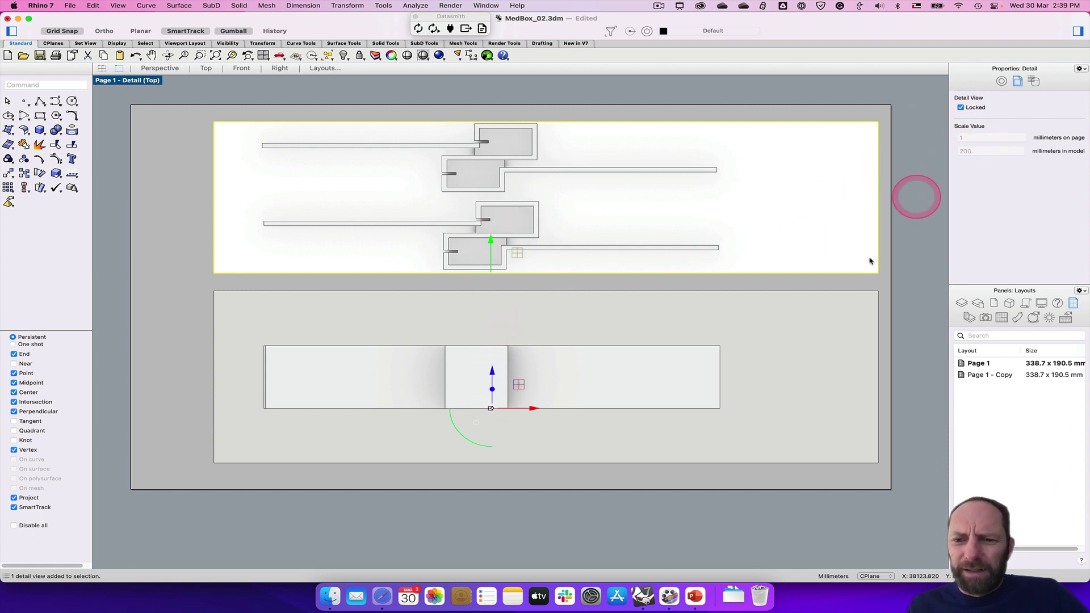
left_click(914, 424)
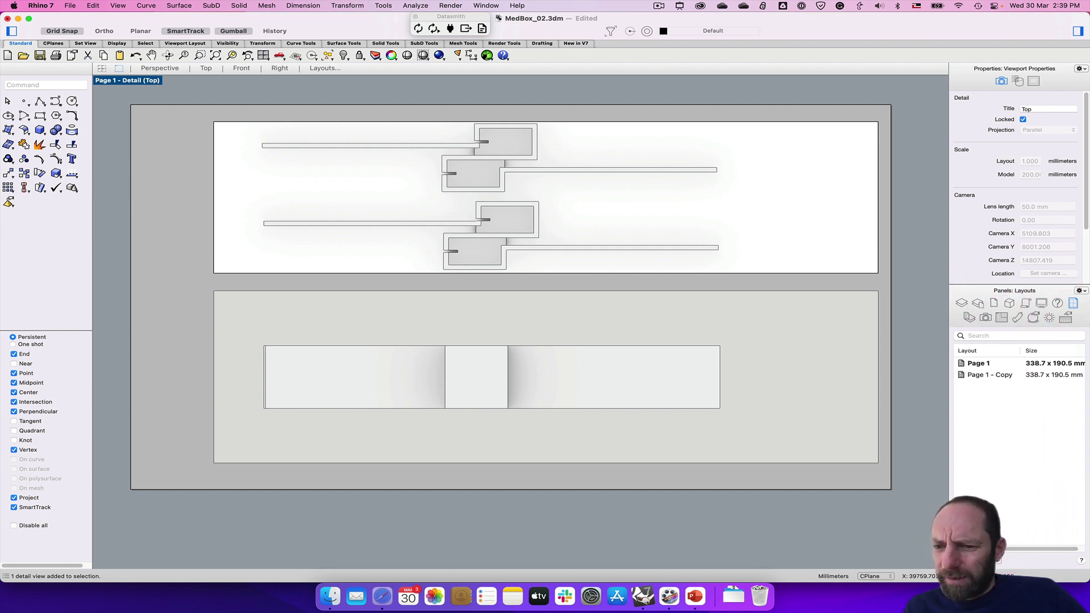
- Add a landscape layout named Page 3, 338.7 by 190.5 mm, with no initial details
left_click(958, 560)
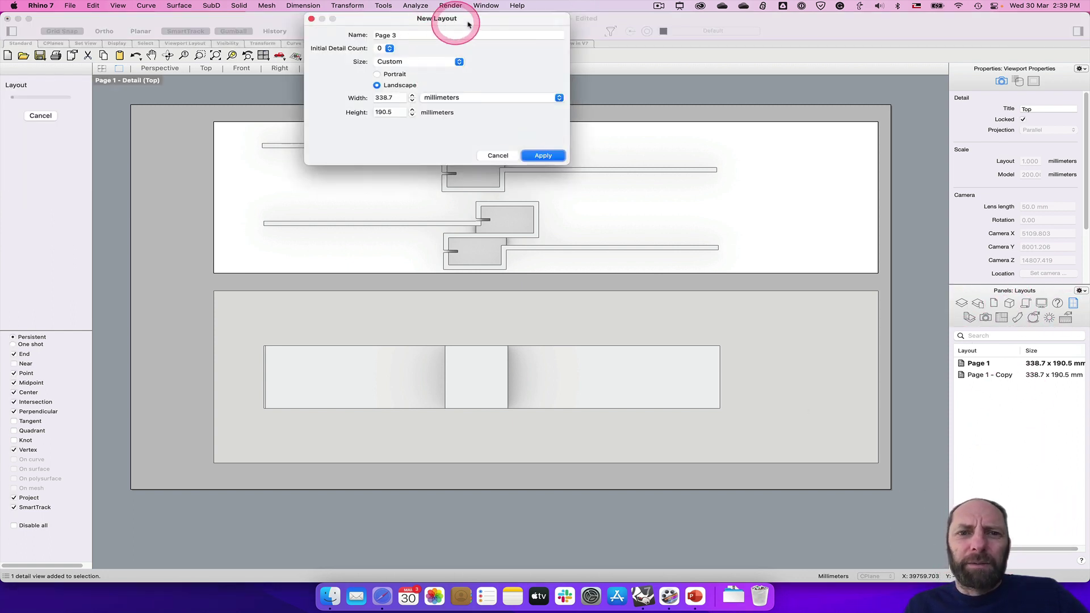
left_click_drag(462, 22, 521, 214)
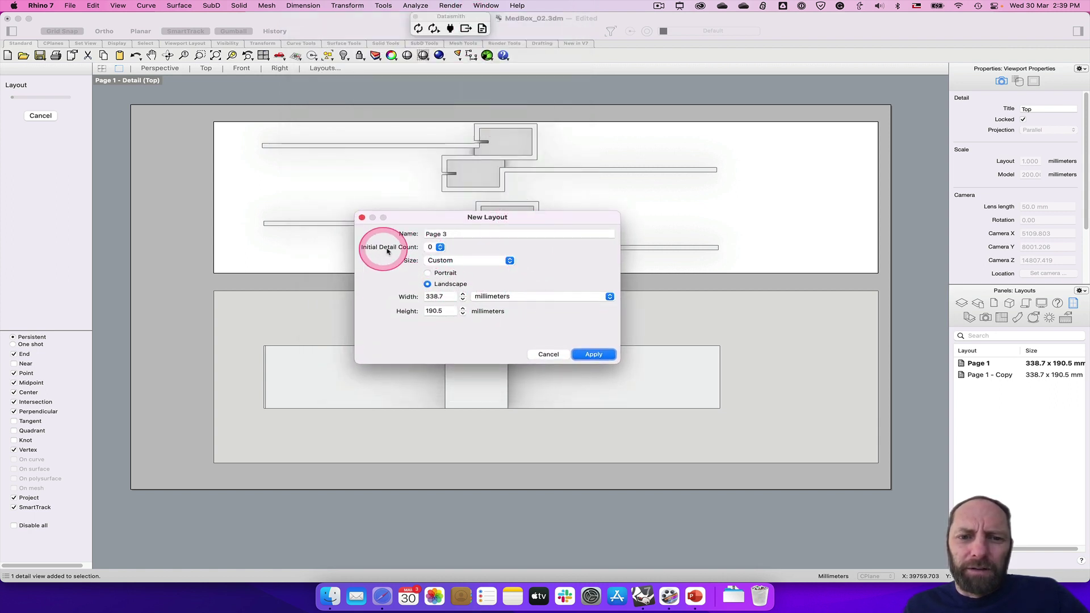
left_click(601, 356)
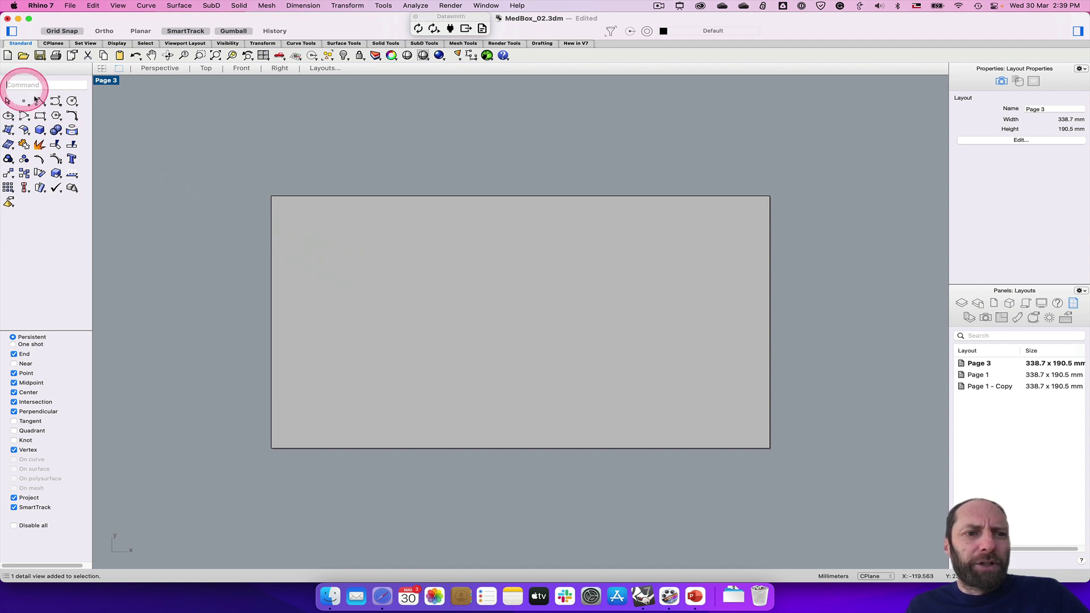
- Place the picture Medbox_script.png on the Page 3 layout, spanning nearly the full page width from near its upper-left corner
type("Picture")
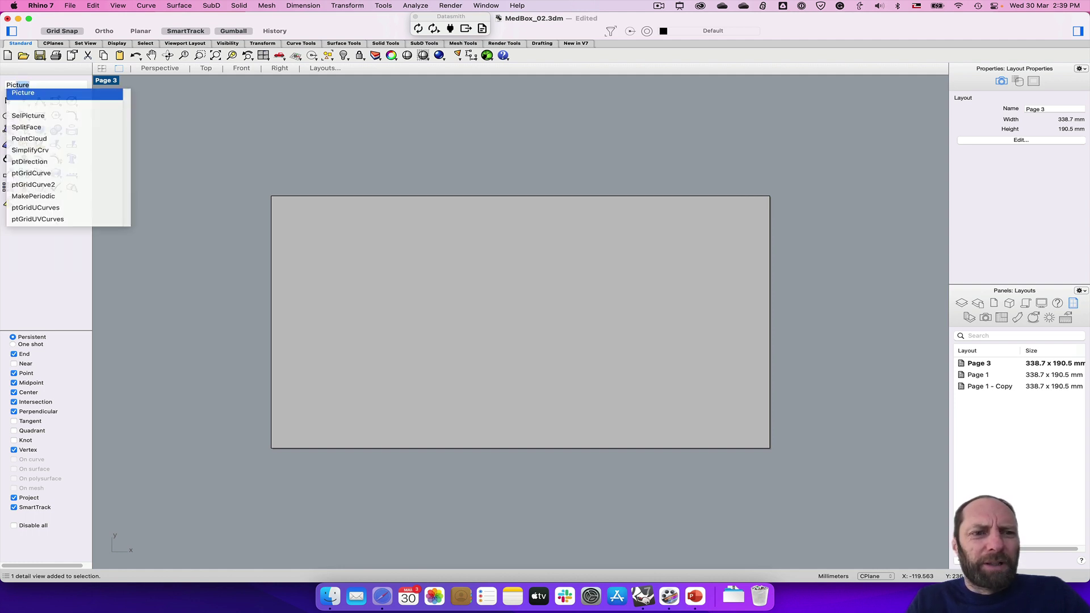
key("Return")
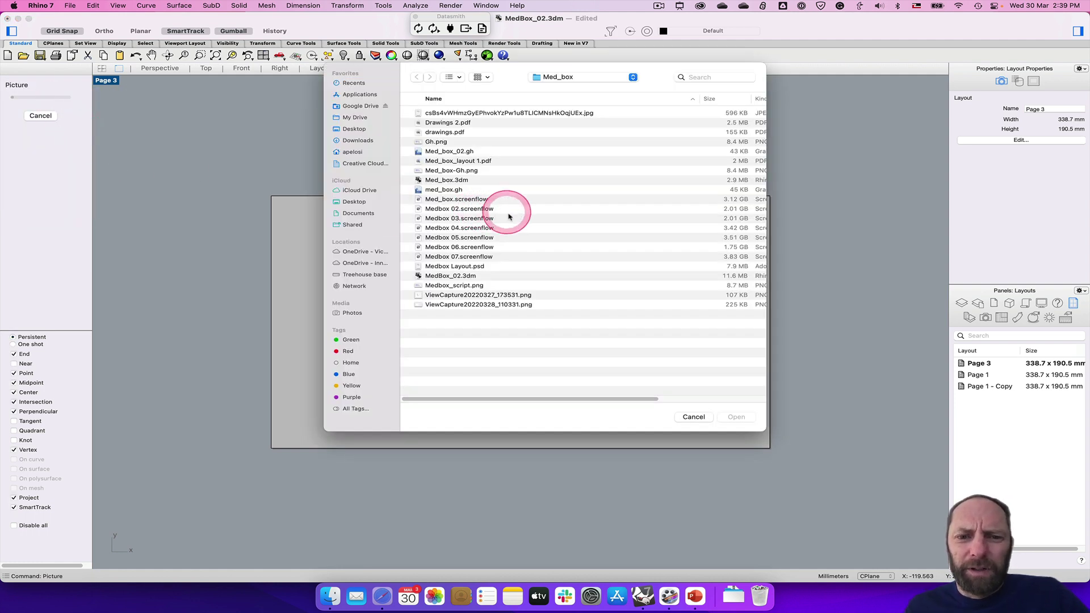
left_click(446, 144)
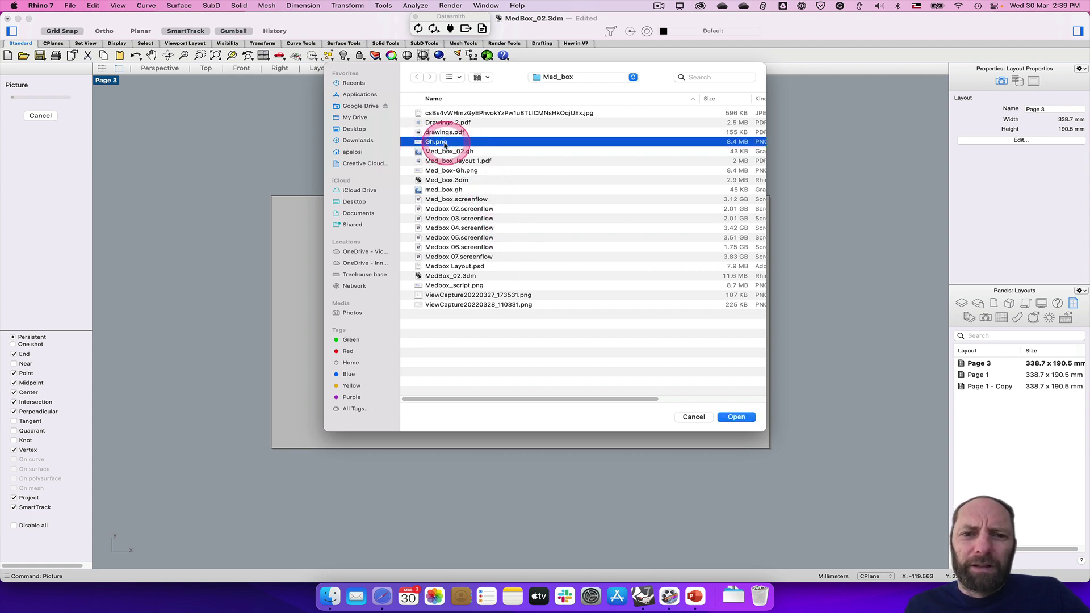
left_click(477, 286)
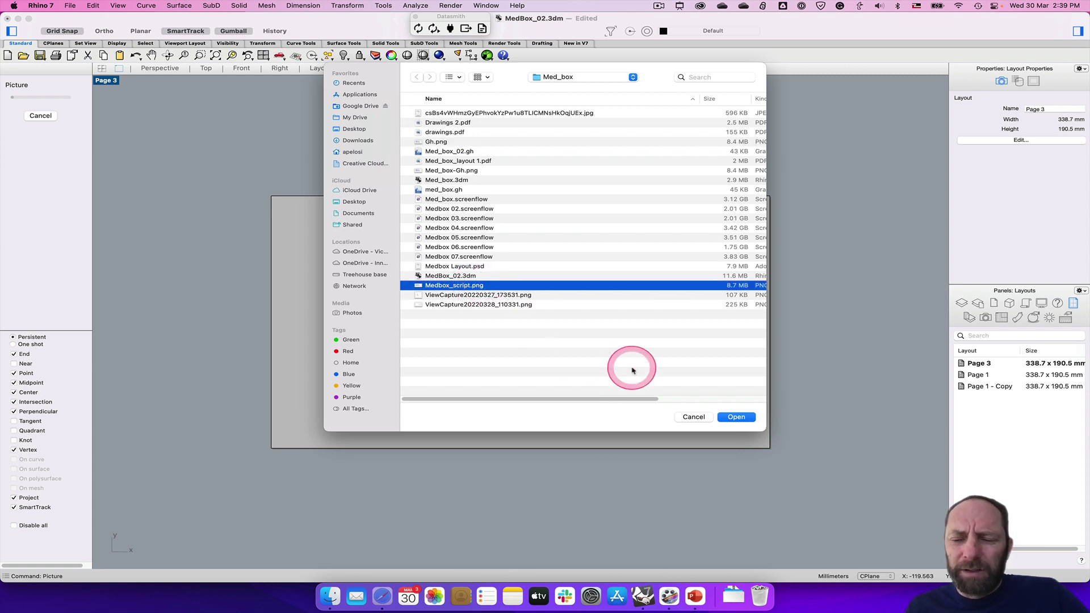
left_click(736, 418)
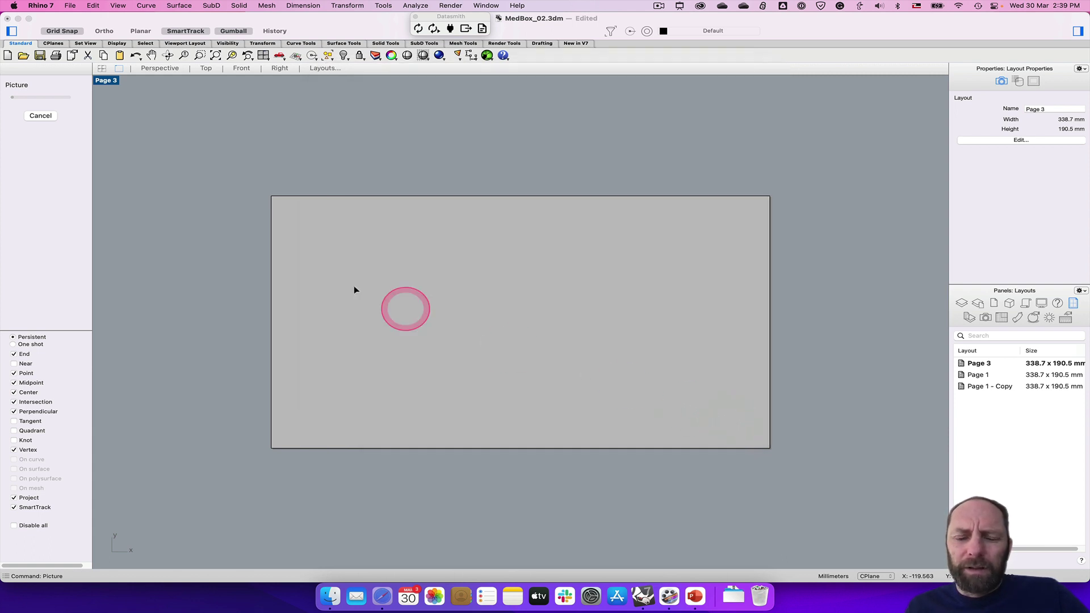
left_click(286, 210)
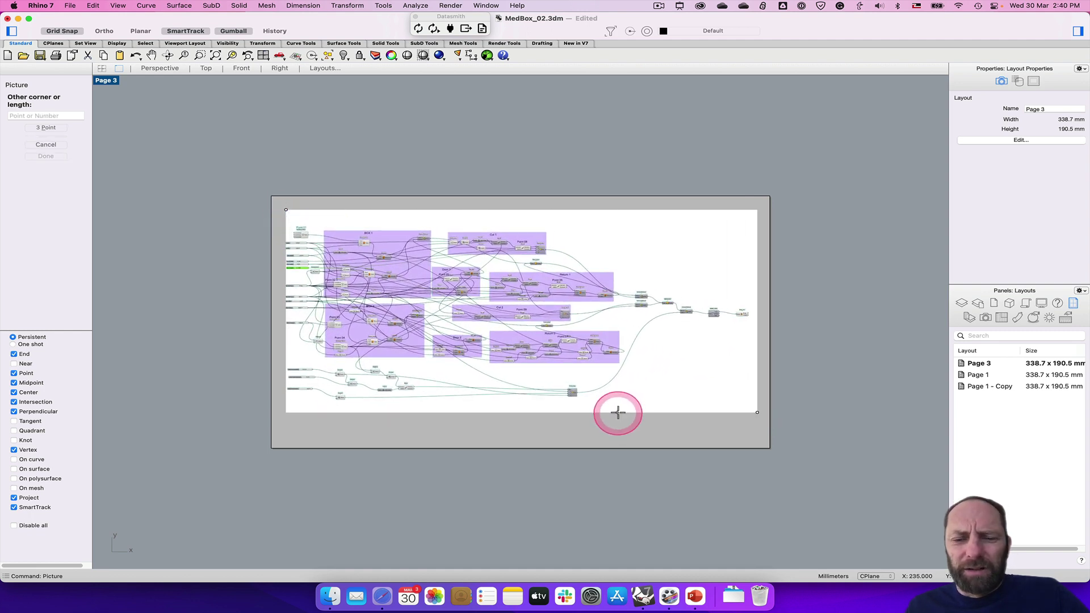
left_click(618, 413)
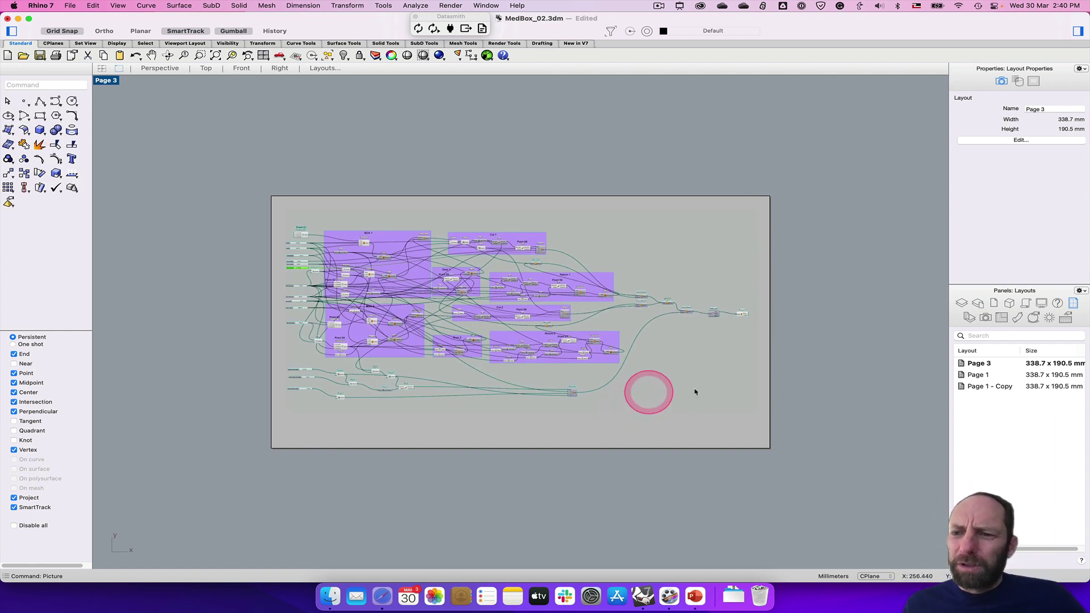
- Reorder the layouts so Page 3 comes after Page 1 - Copy
left_click(976, 375)
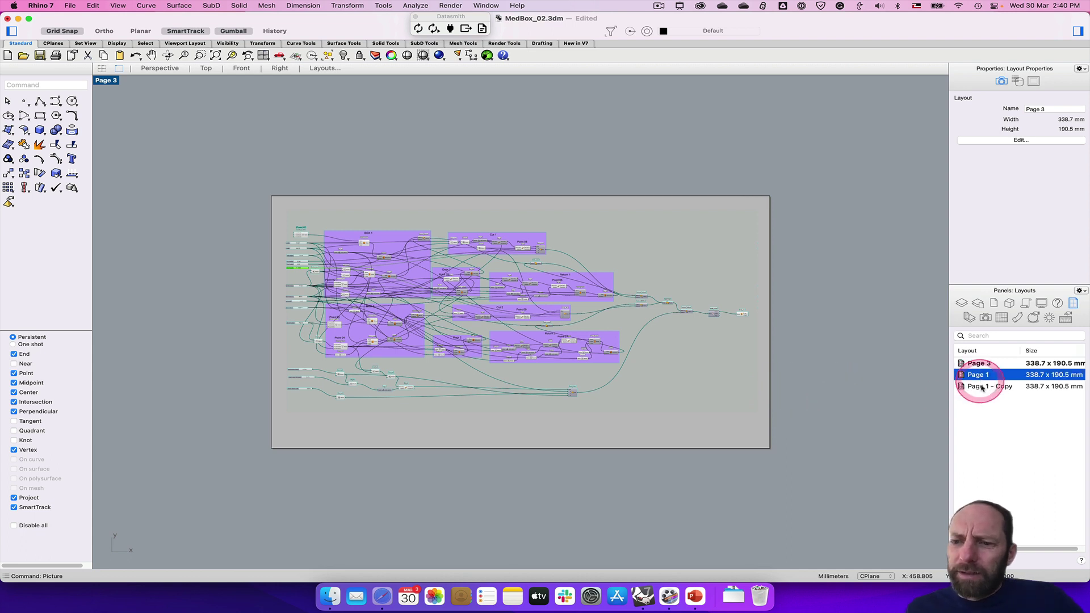
left_click(978, 387)
left_click(978, 364)
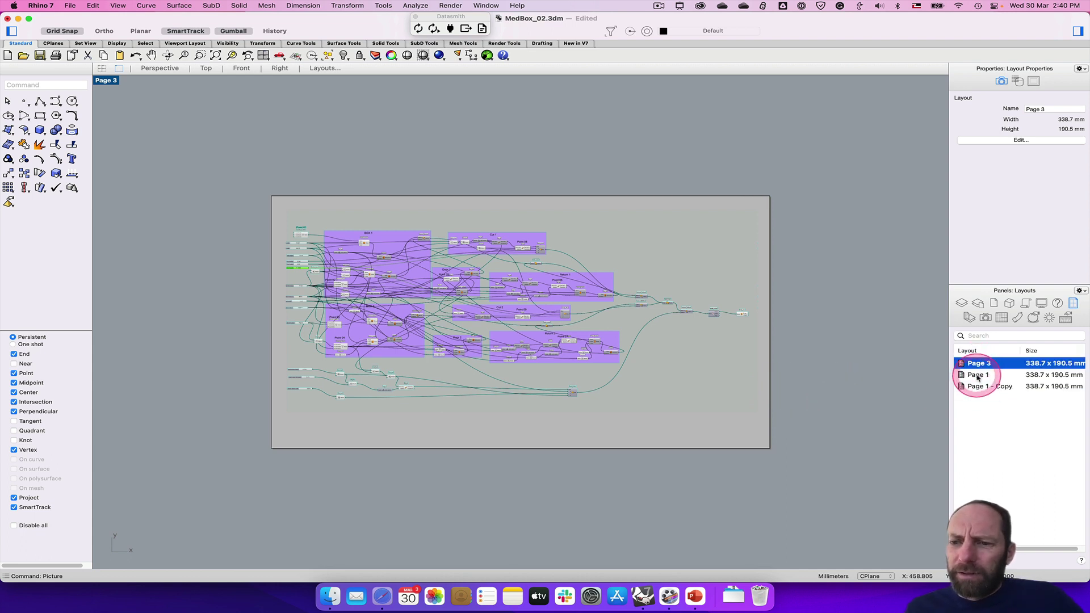
left_click(978, 375)
left_click(979, 366)
left_click_drag(979, 366, 978, 389)
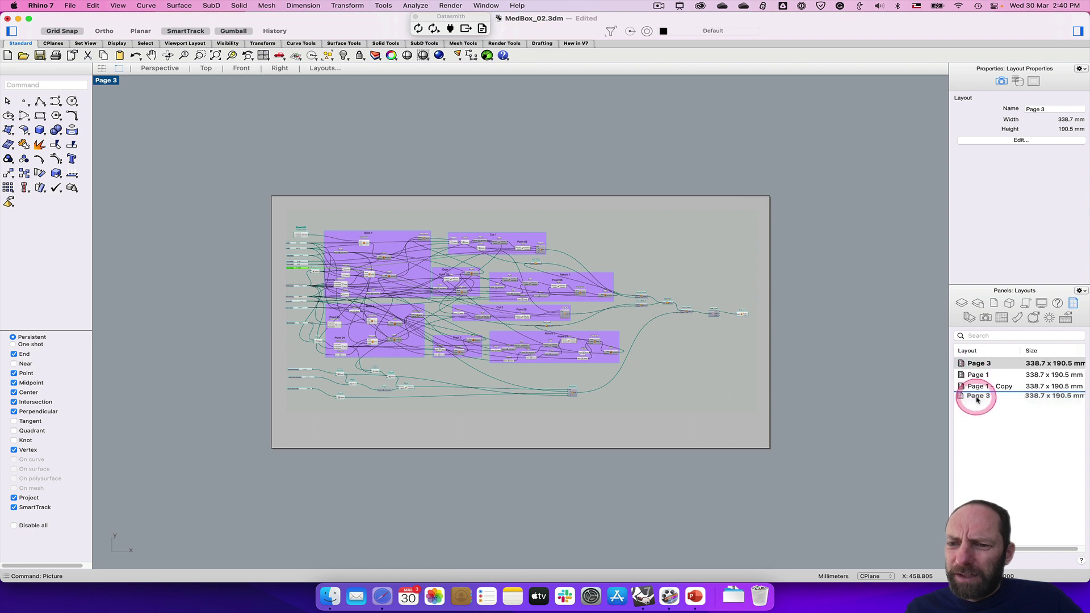
left_click(978, 397)
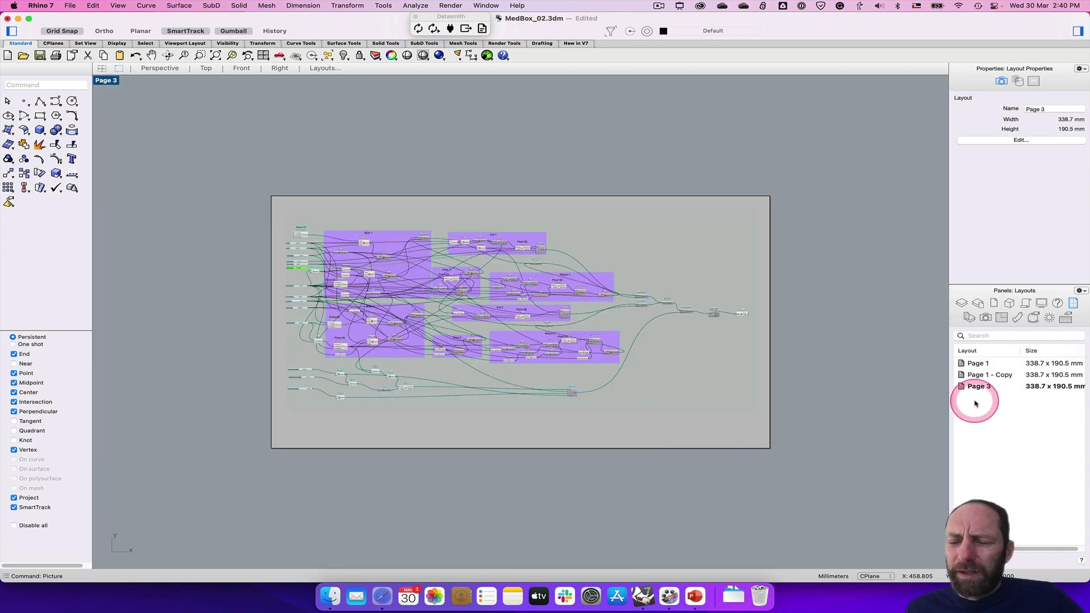
- Open the Page 1 layout and place the text "Plan", 2.5 mm high, near the lower-right corner of the plan detail
left_click(978, 365)
double_click(978, 366)
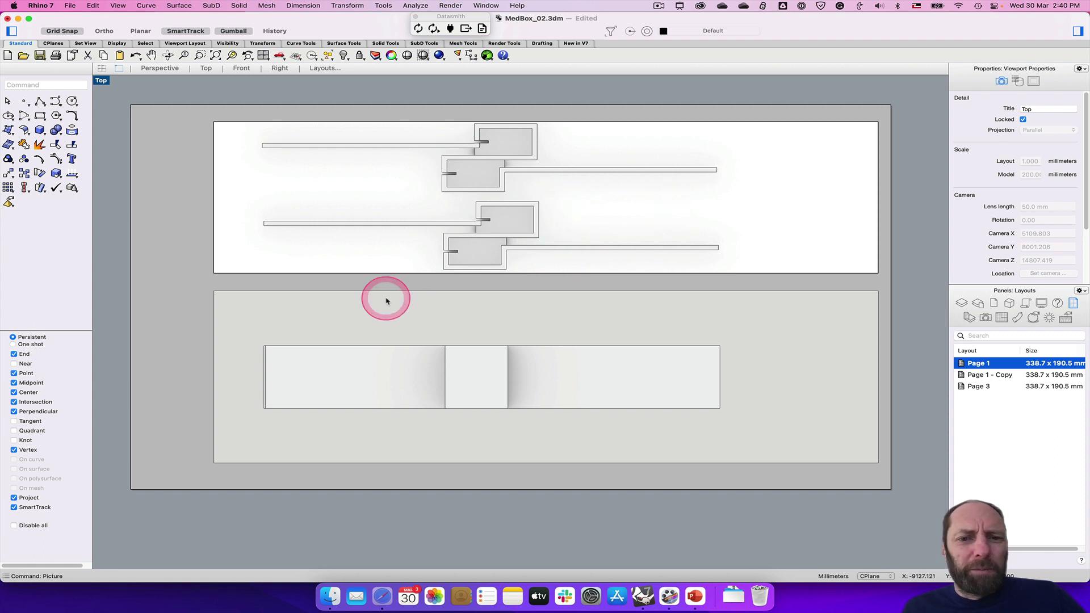
left_click(18, 85)
type("Text")
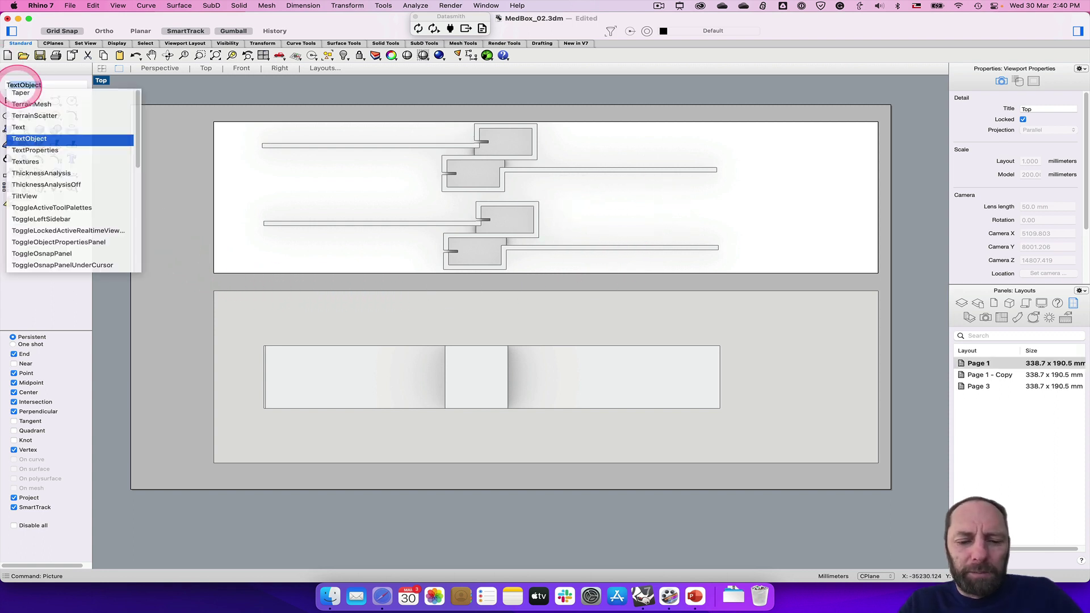
key("Return")
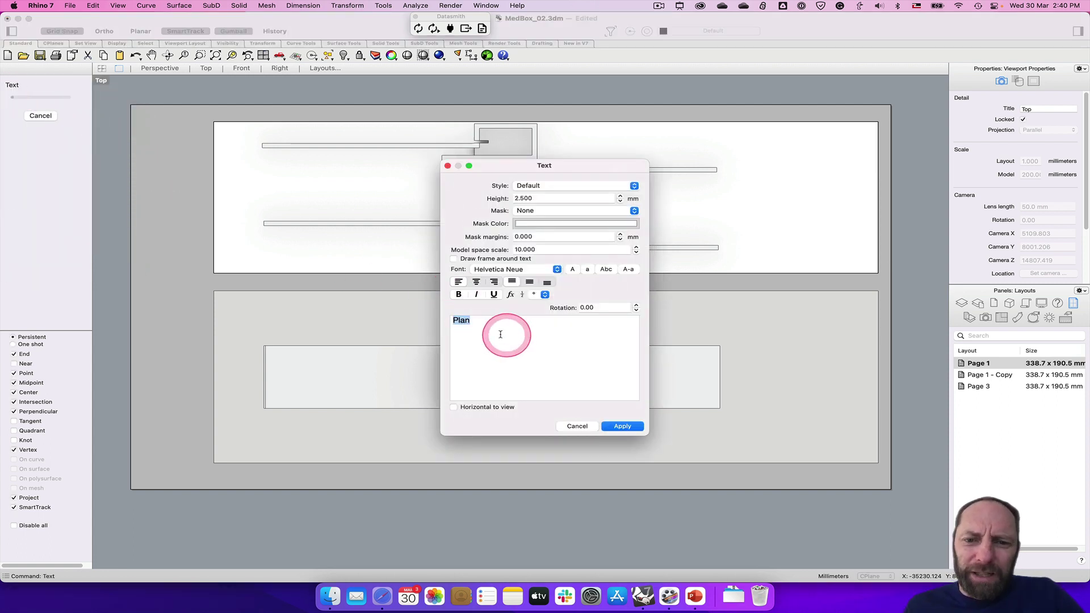
left_click(623, 426)
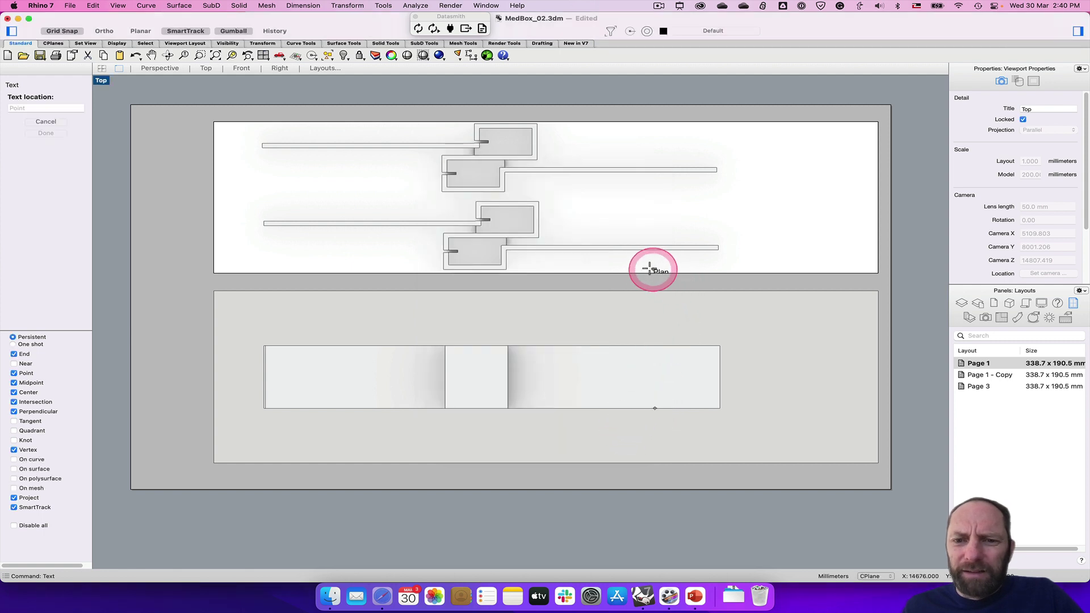
left_click(793, 264)
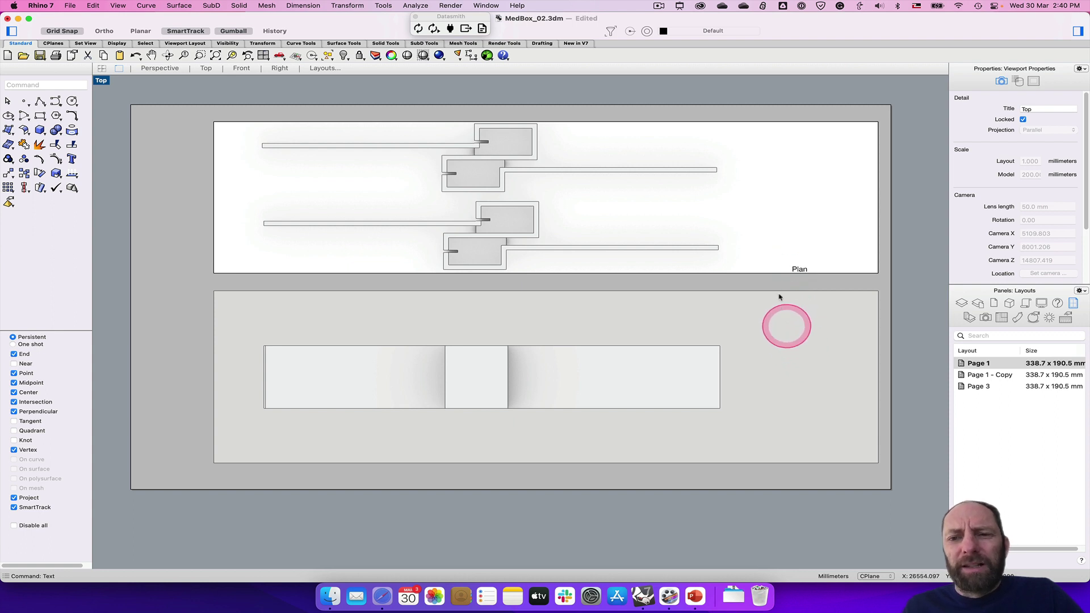
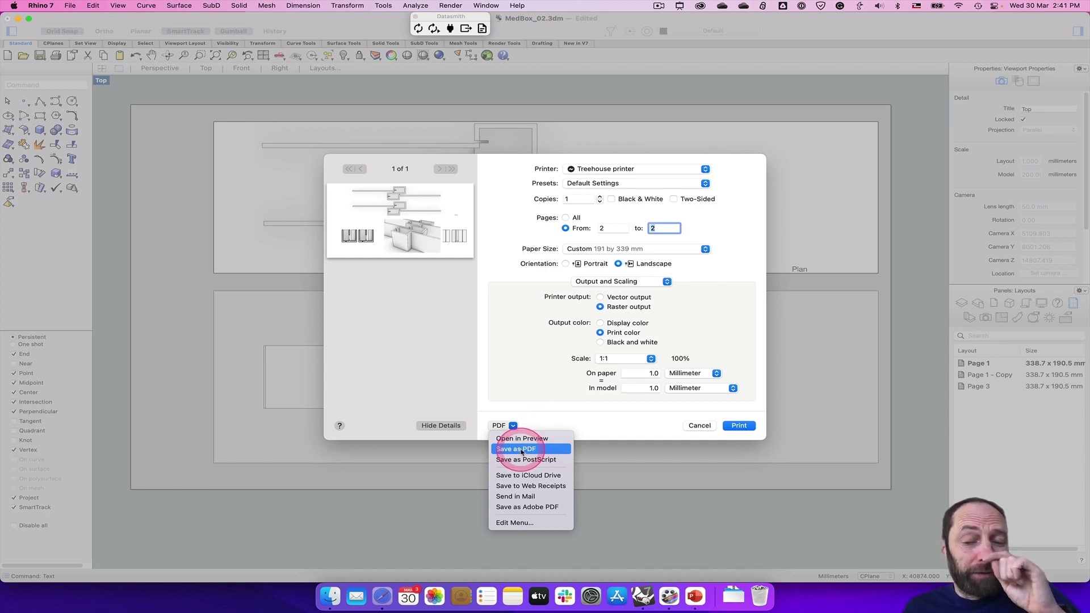
- Save page 2 of the layouts as a PDF named Layout_page 2.pdf in the Med_box folder
left_click(511, 365)
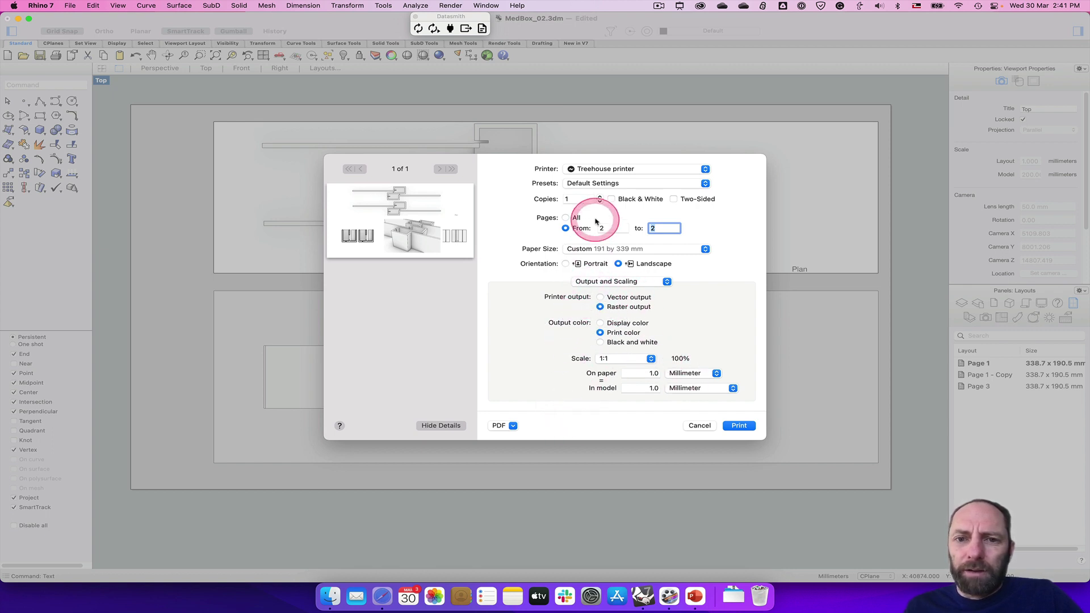
left_click(514, 426)
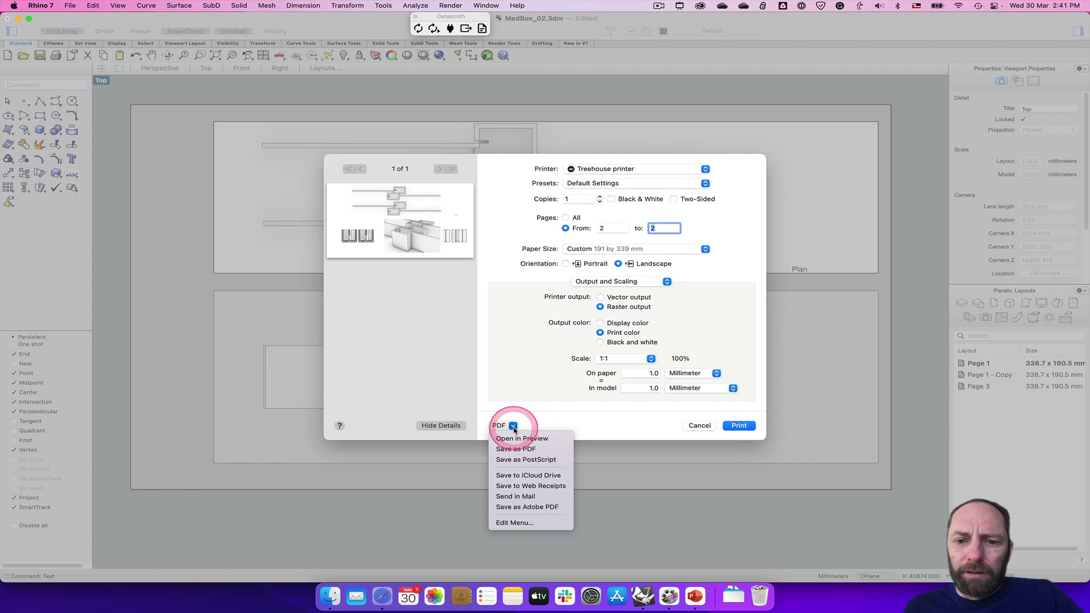
left_click(517, 449)
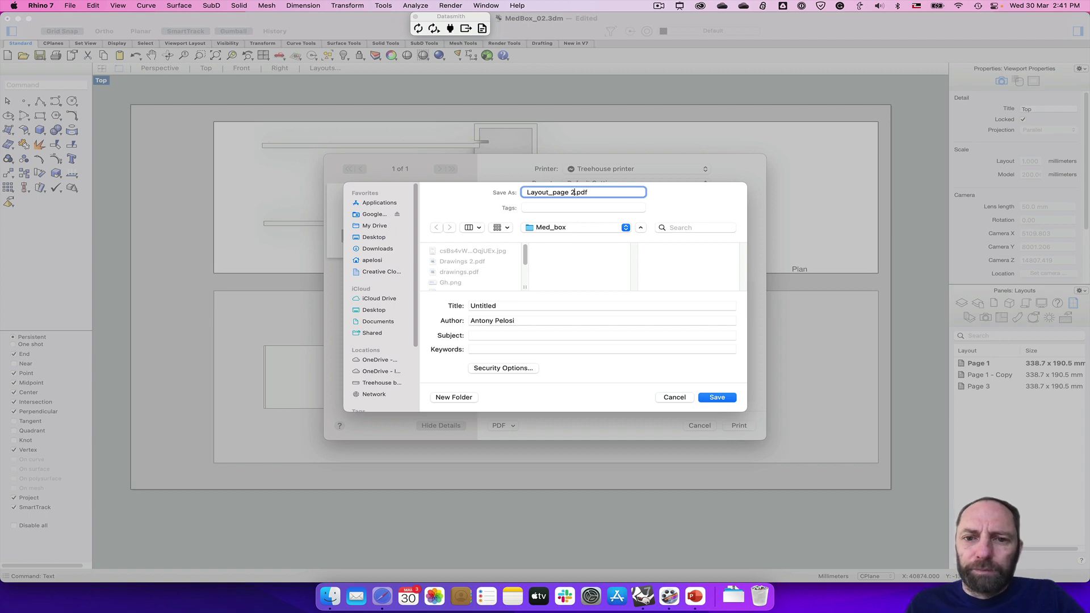
left_click(722, 400)
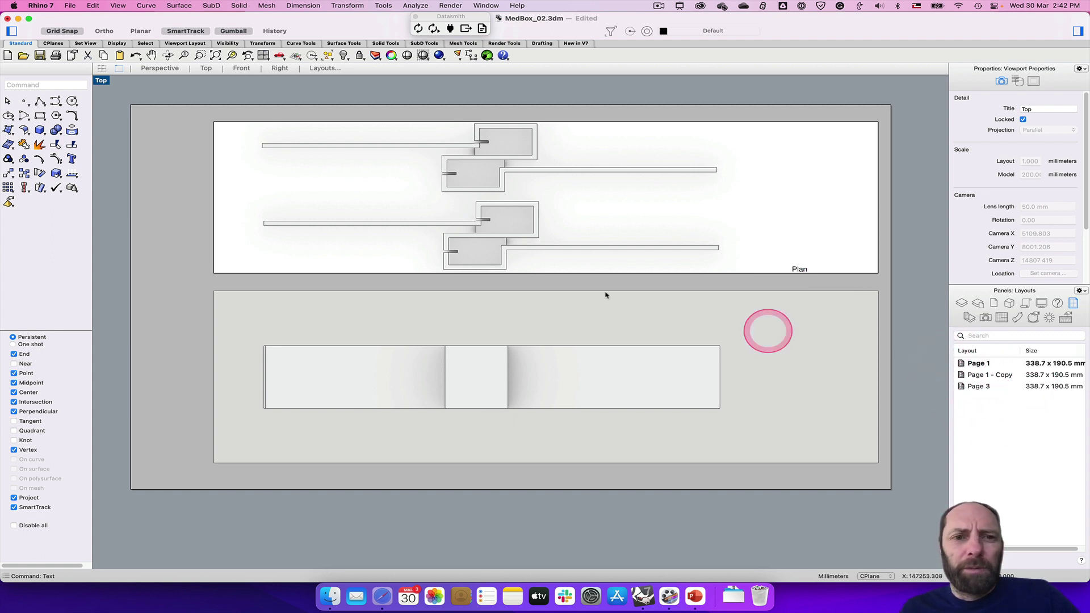
- Send all layout pages to the Treehouse printer
left_click(71, 5)
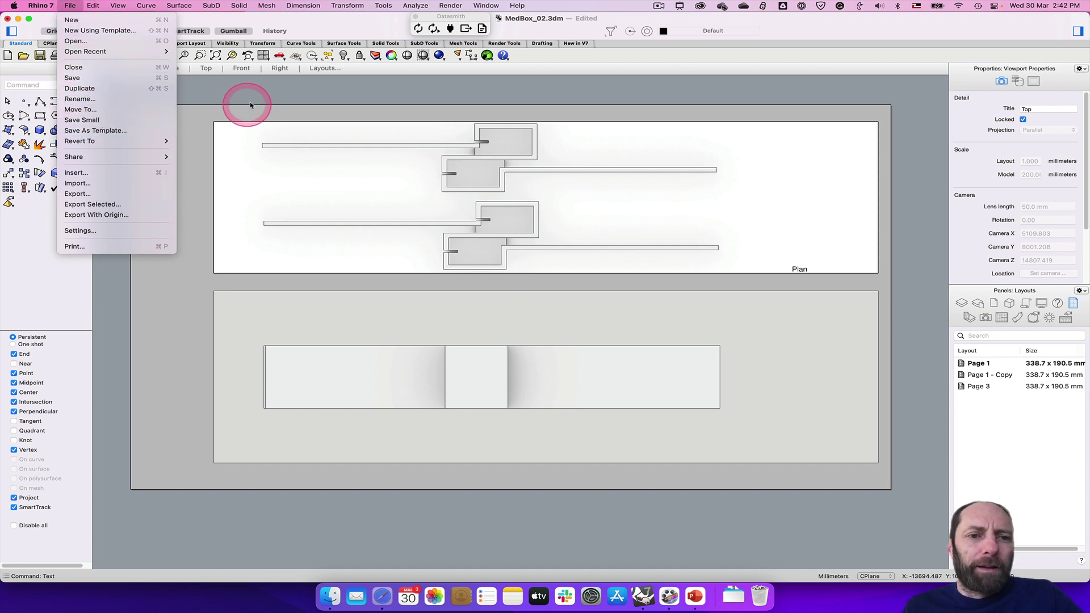
left_click(264, 85)
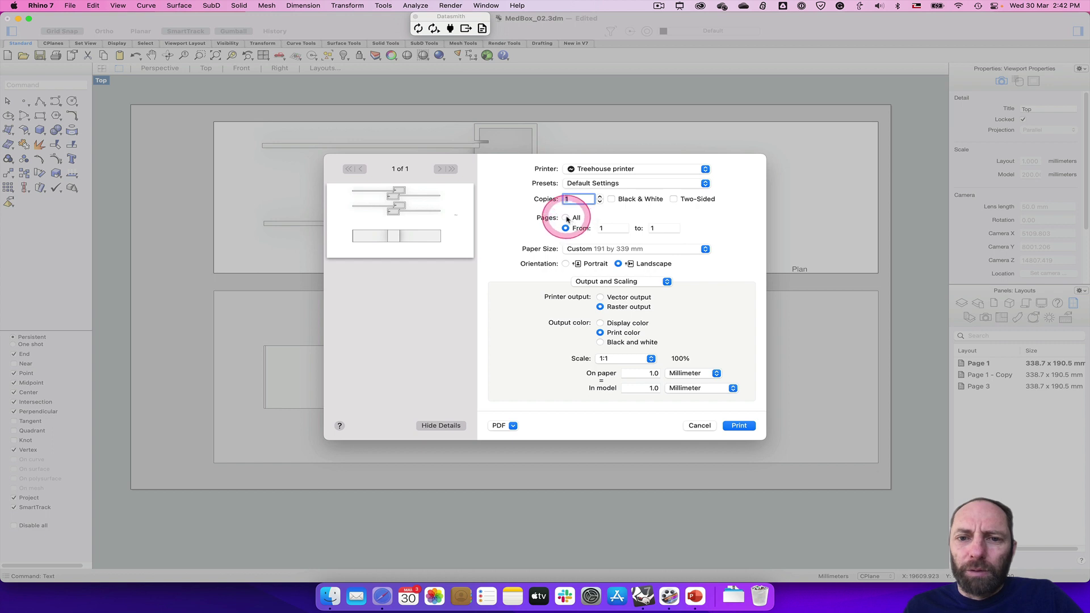
left_click(567, 219)
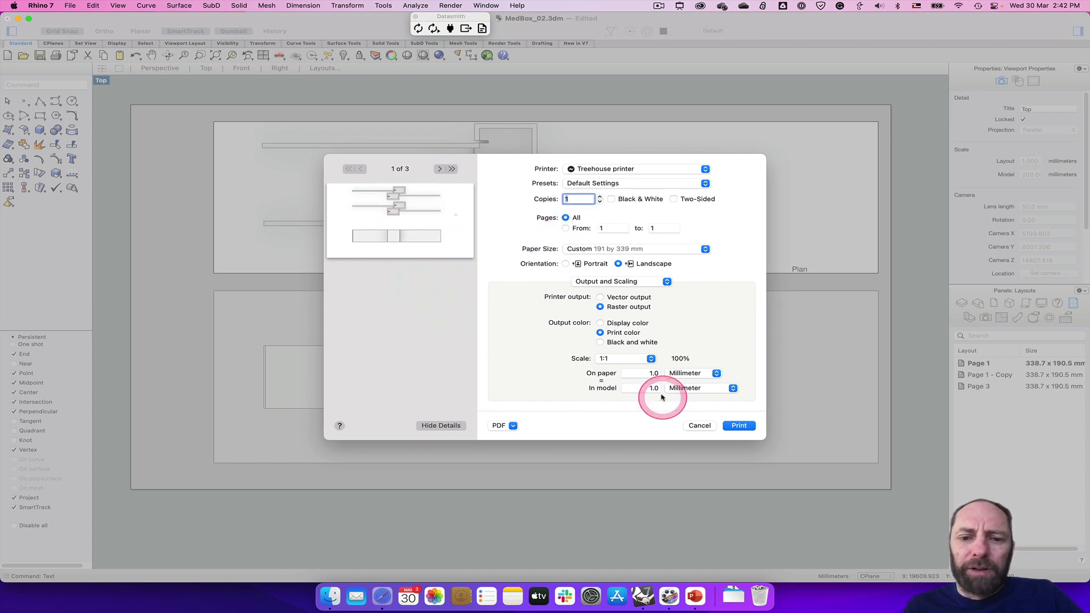
left_click(744, 431)
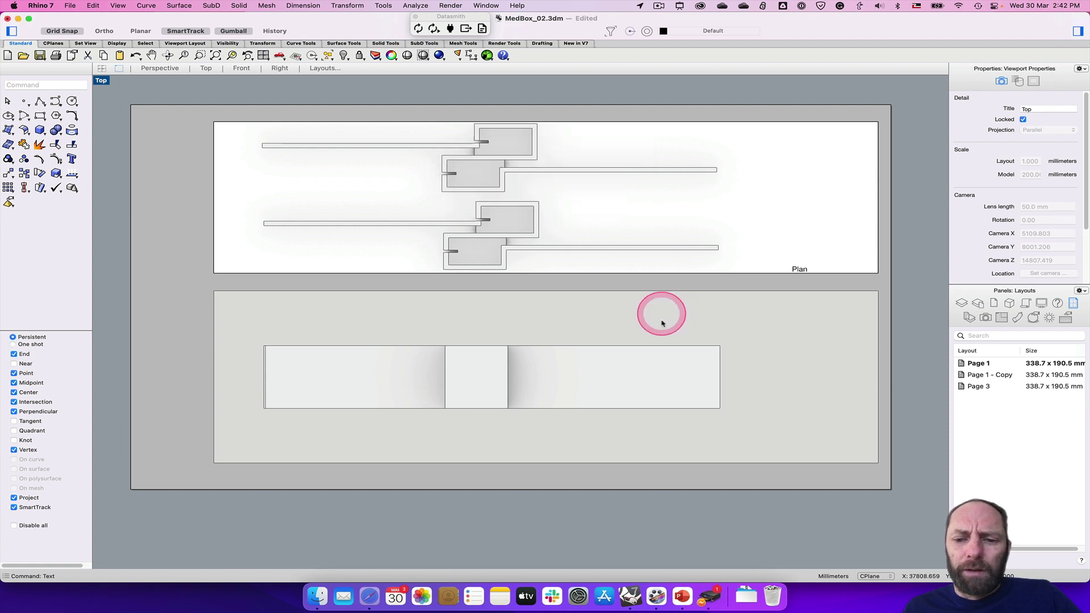
- Open the printer queue and cancel the print job being processed
left_click(708, 603)
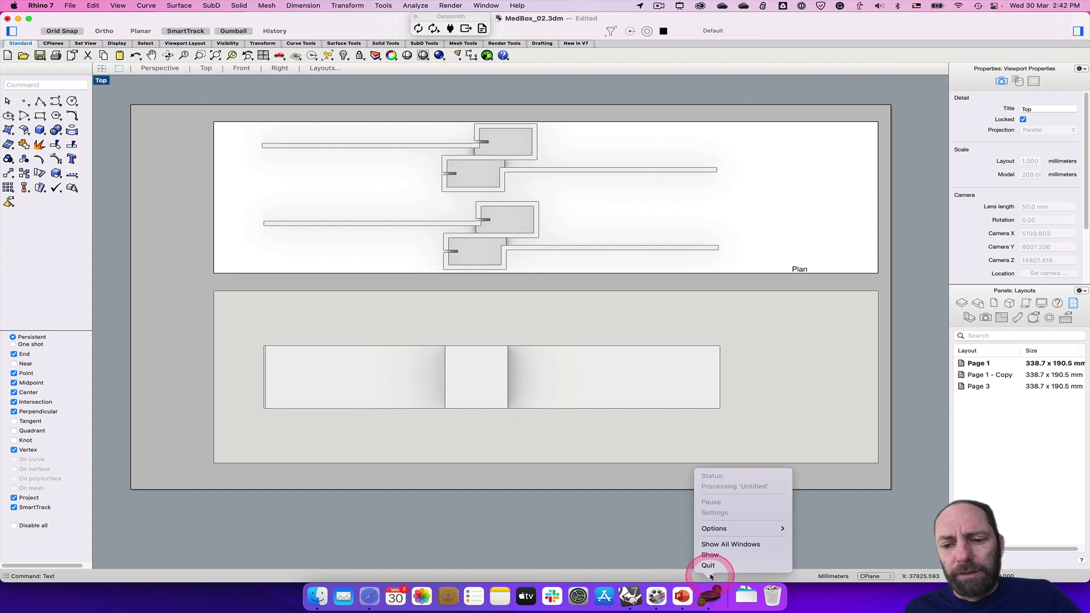
left_click(709, 555)
left_click(627, 363)
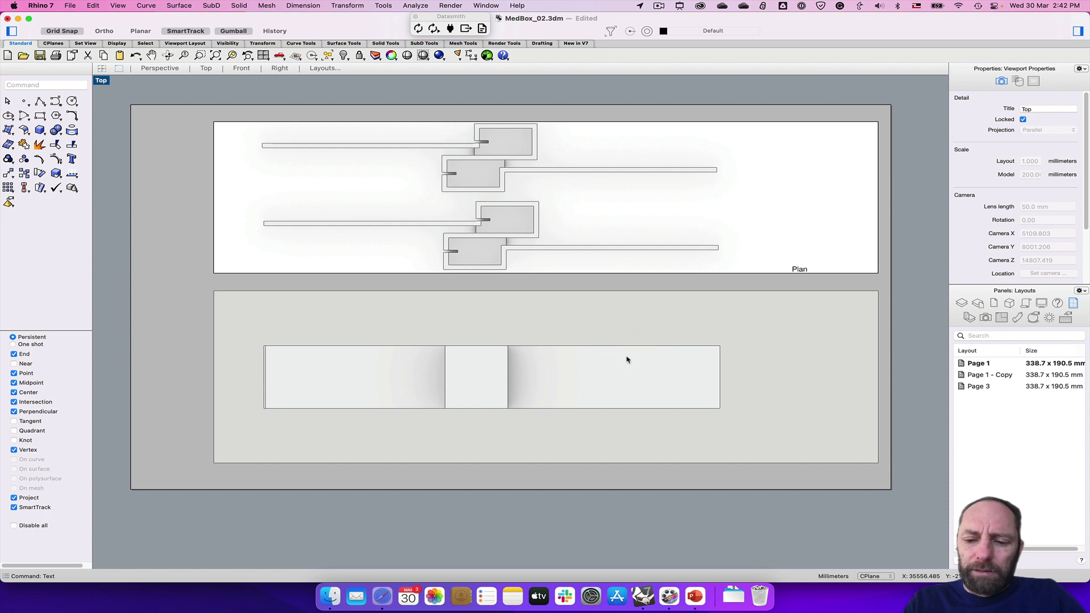
- Open the print settings, include all layout pages and check the linetype and line width options
key("super+p")
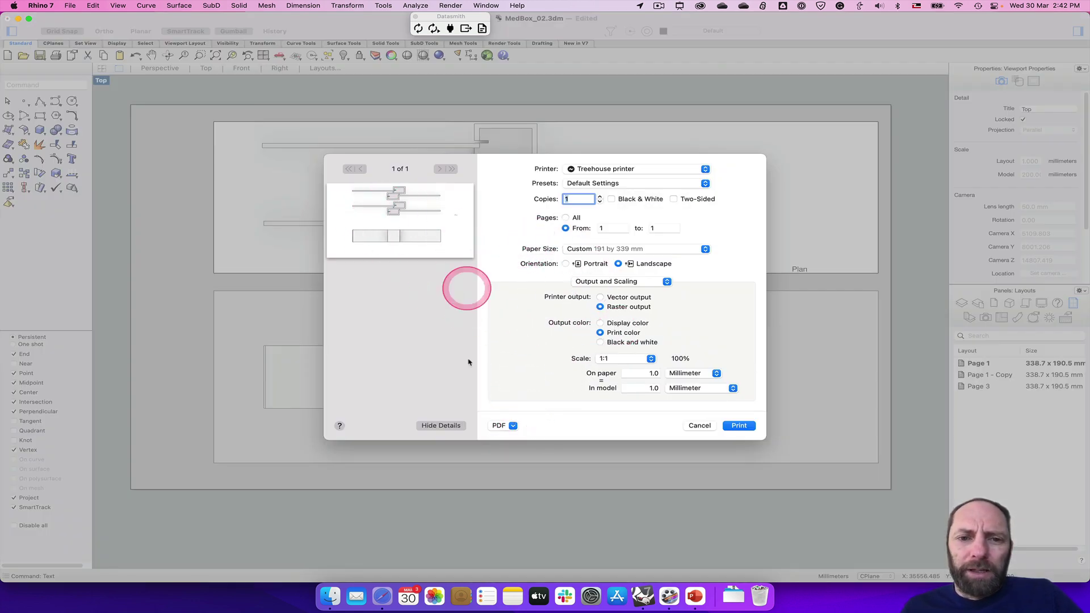
left_click(565, 218)
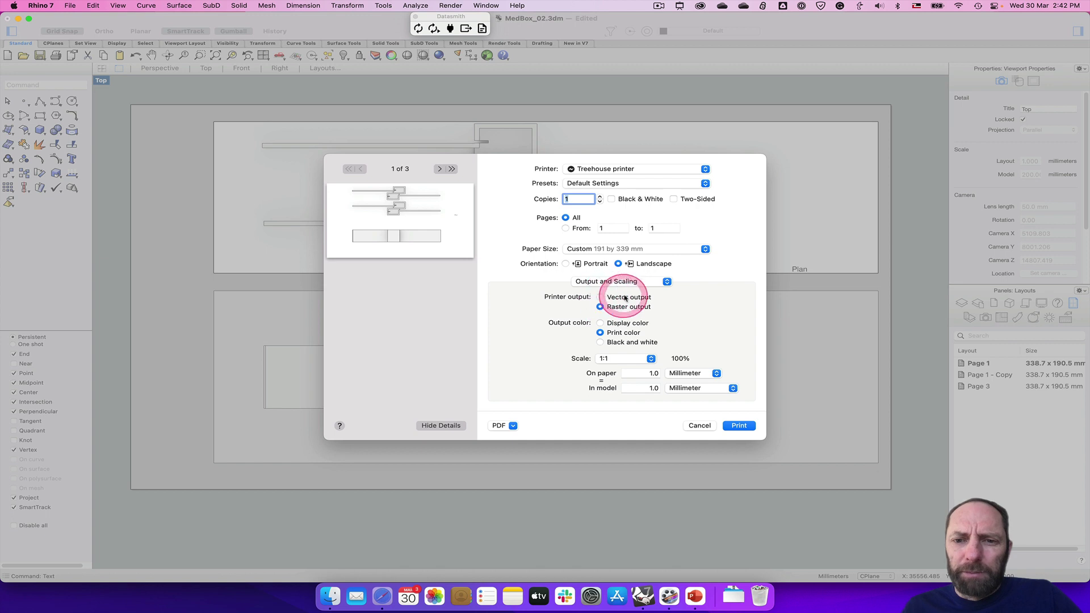
left_click(667, 281)
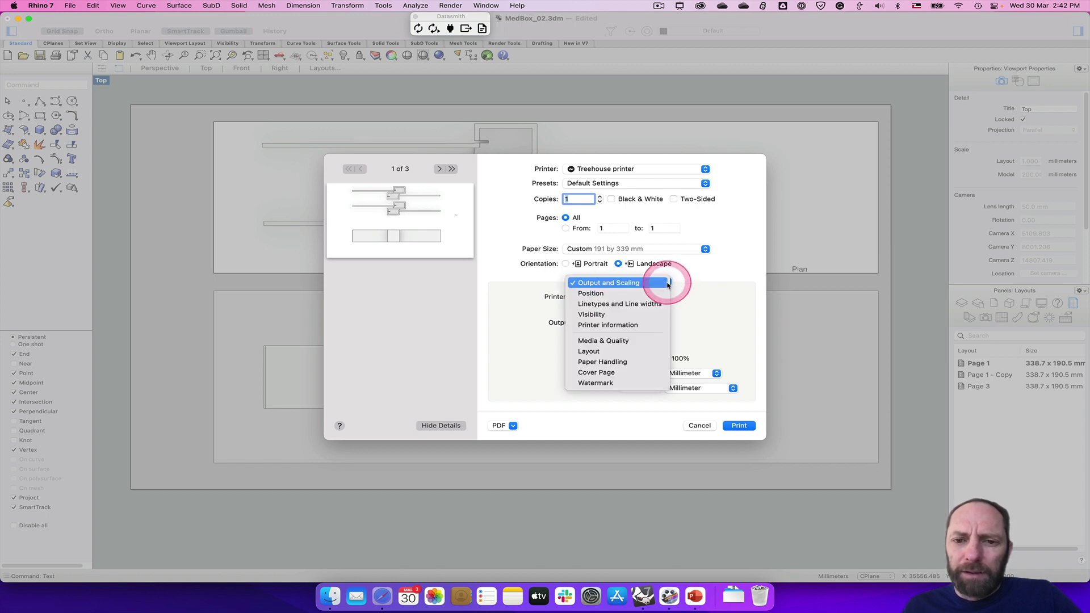
left_click(636, 305)
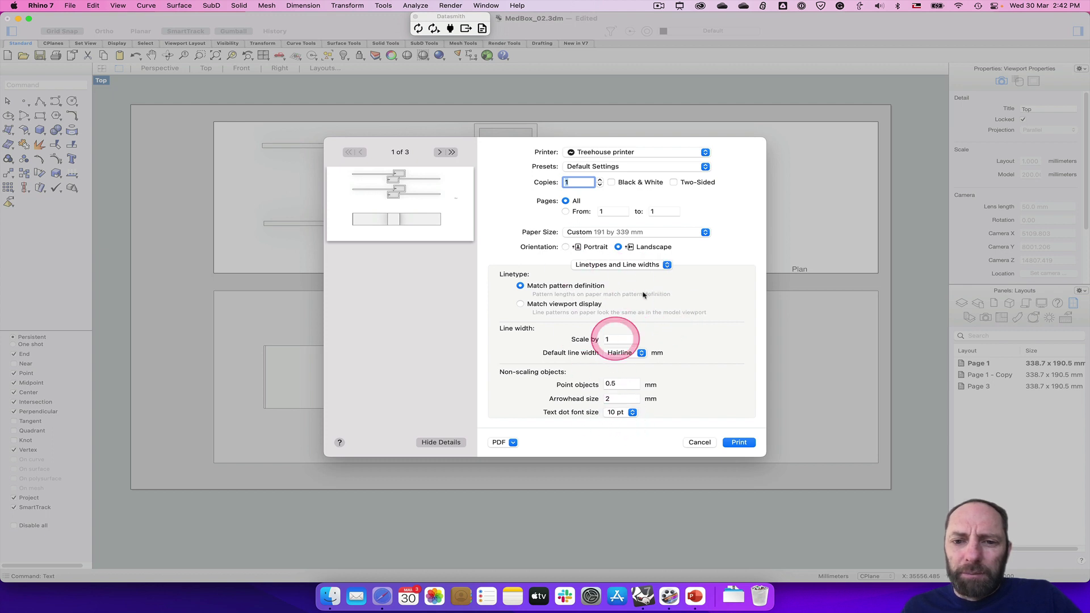
left_click(666, 266)
left_click(625, 245)
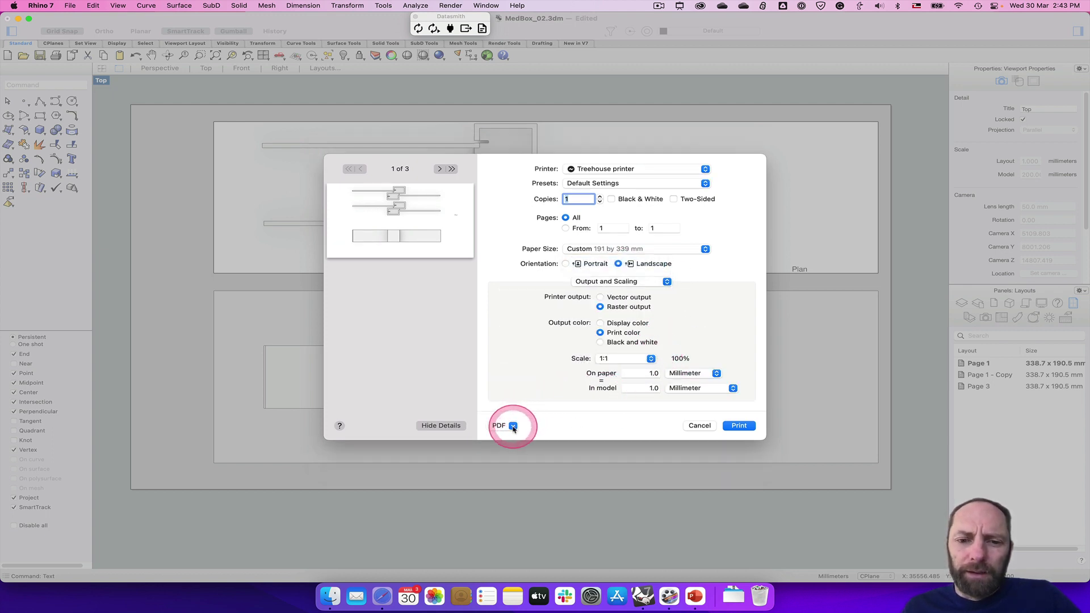
- Save all layout pages as one PDF in the Med_box folder, named Iteration_01_ followed by the author's full name
left_click(513, 427)
left_click(511, 443)
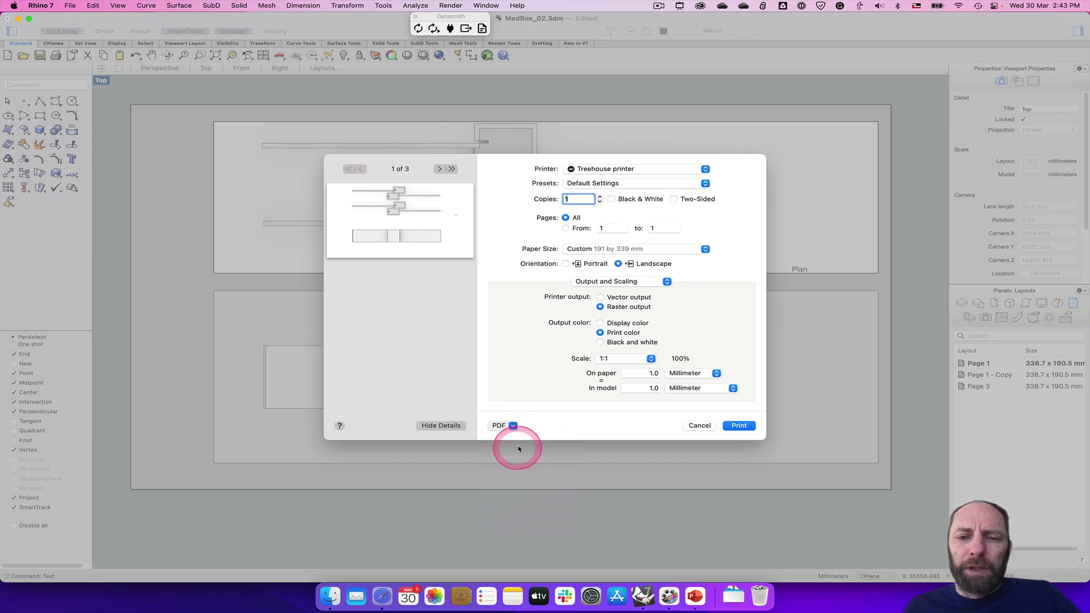
left_click(563, 285)
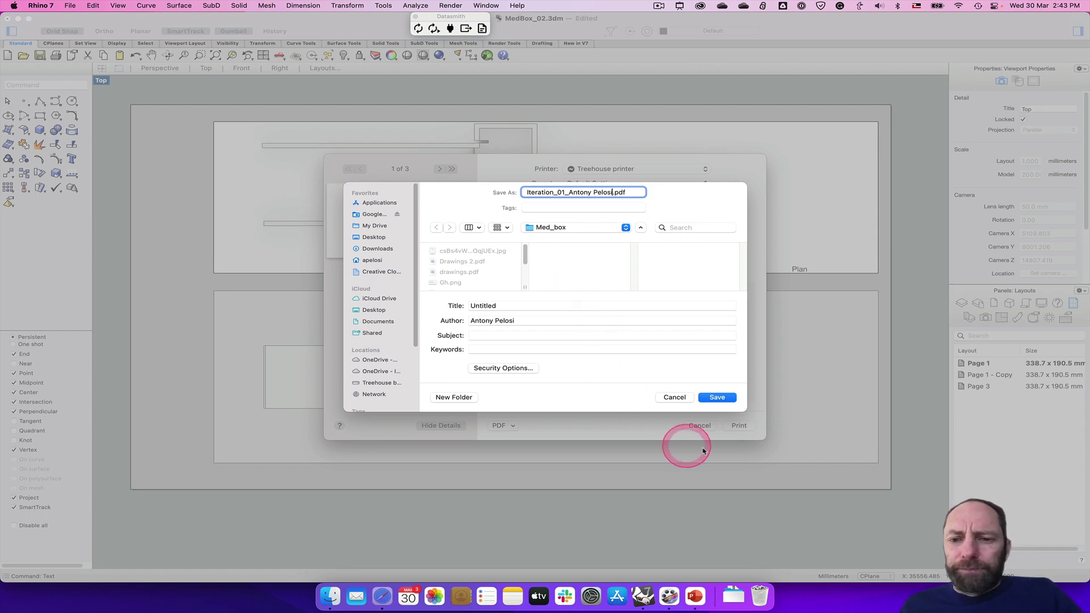
left_click(717, 398)
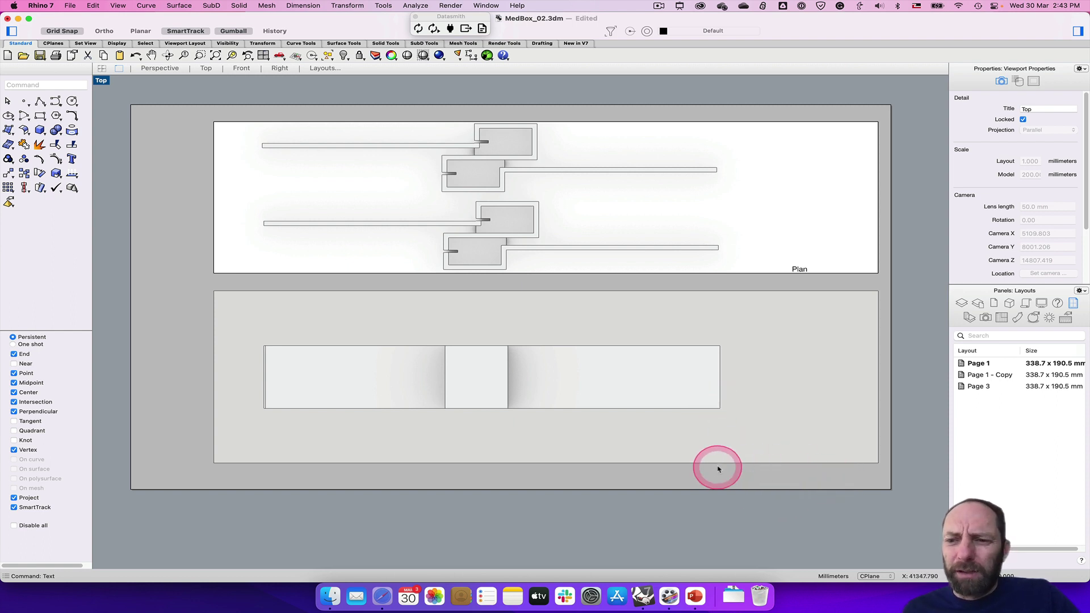
- Switch to PowerPoint and insert Layout_page 2.pdf from the Med_box folder as a picture on slide 1
left_click(693, 602)
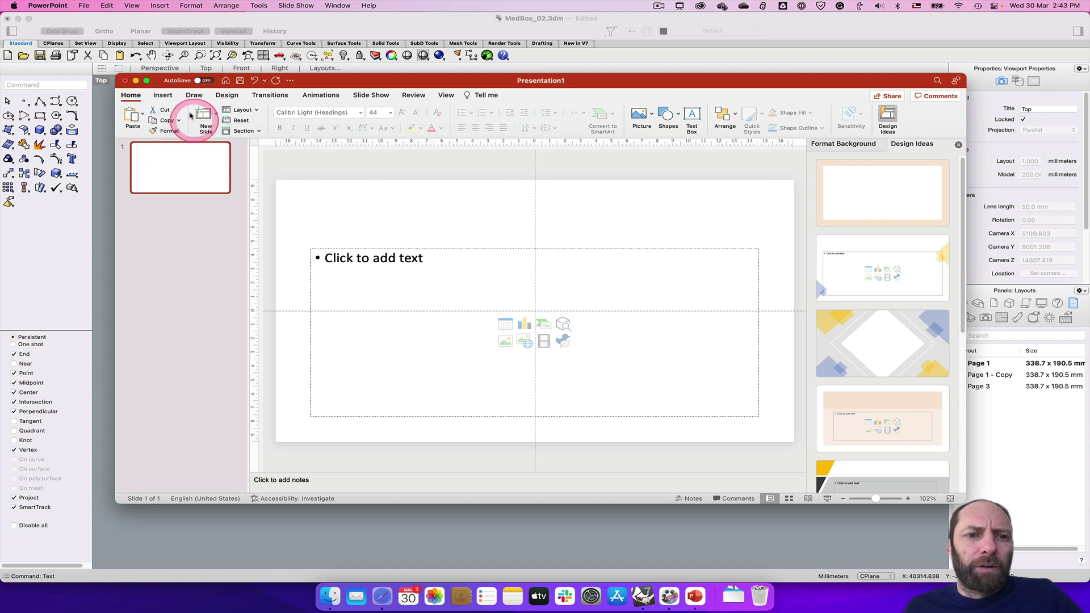
left_click(164, 95)
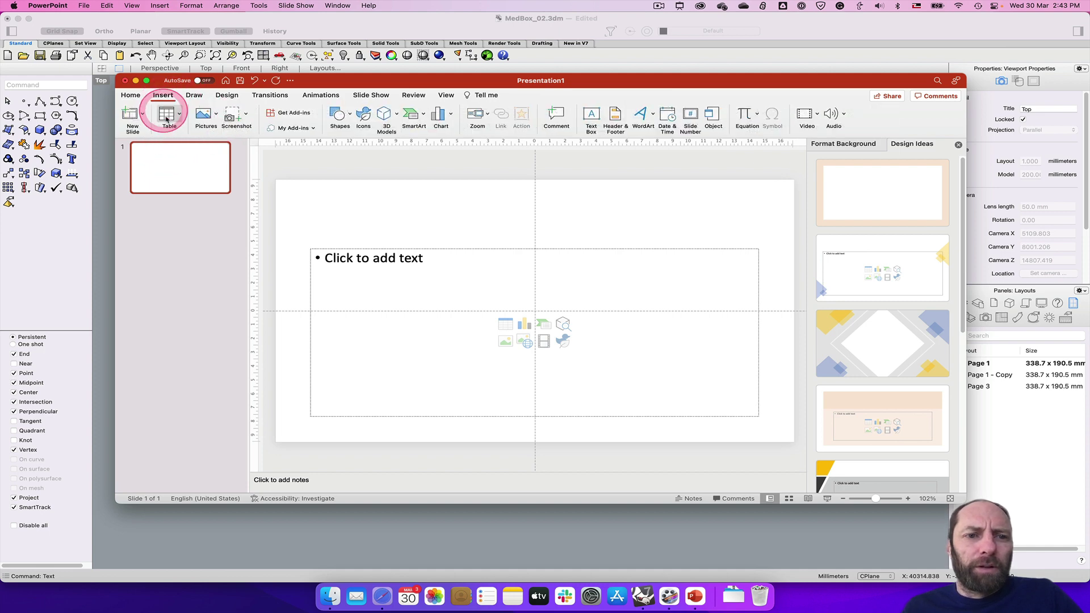
left_click(203, 114)
left_click(224, 140)
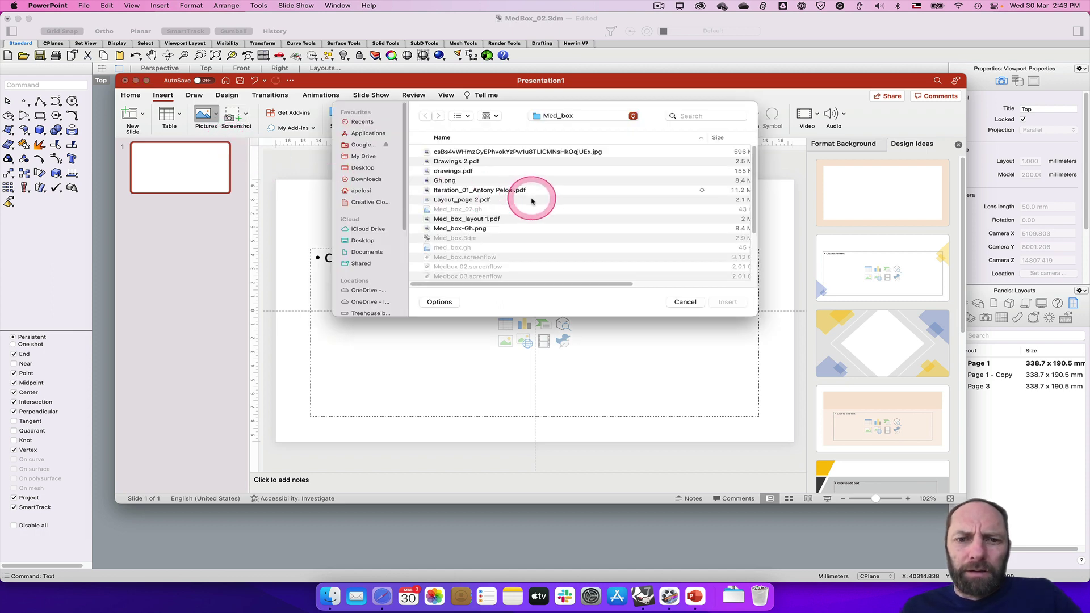
left_click(475, 200)
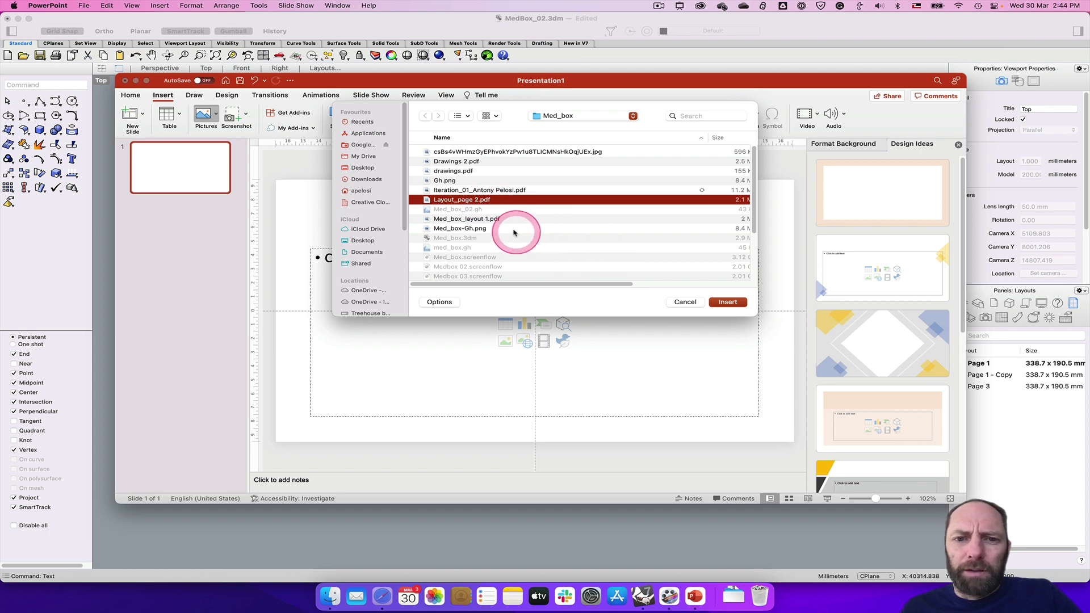
left_click(725, 302)
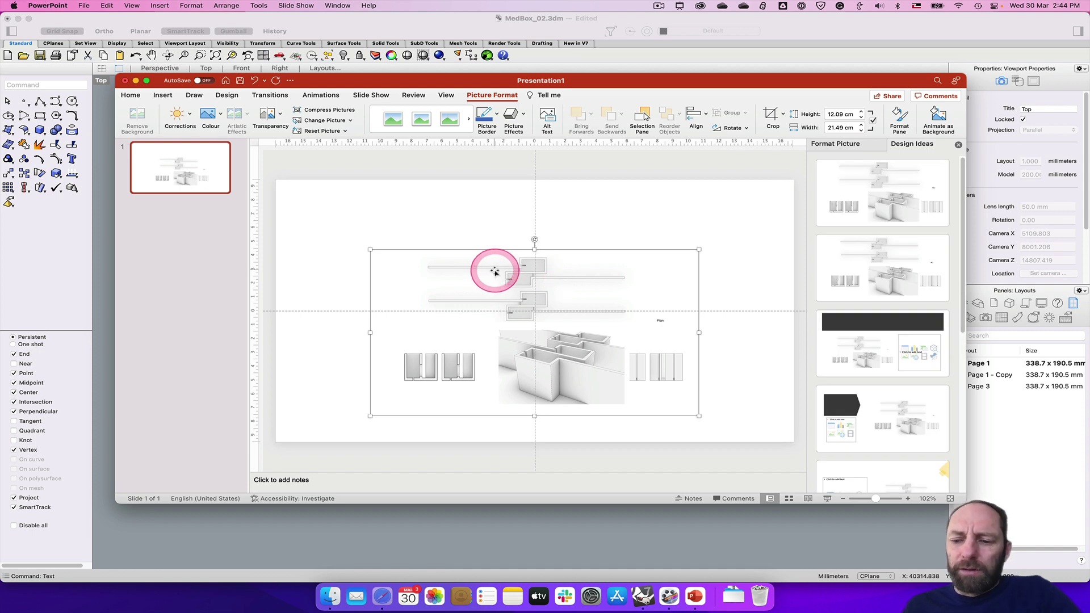
- Delete the inserted layout picture and the empty text placeholder from slide 1
key("Delete")
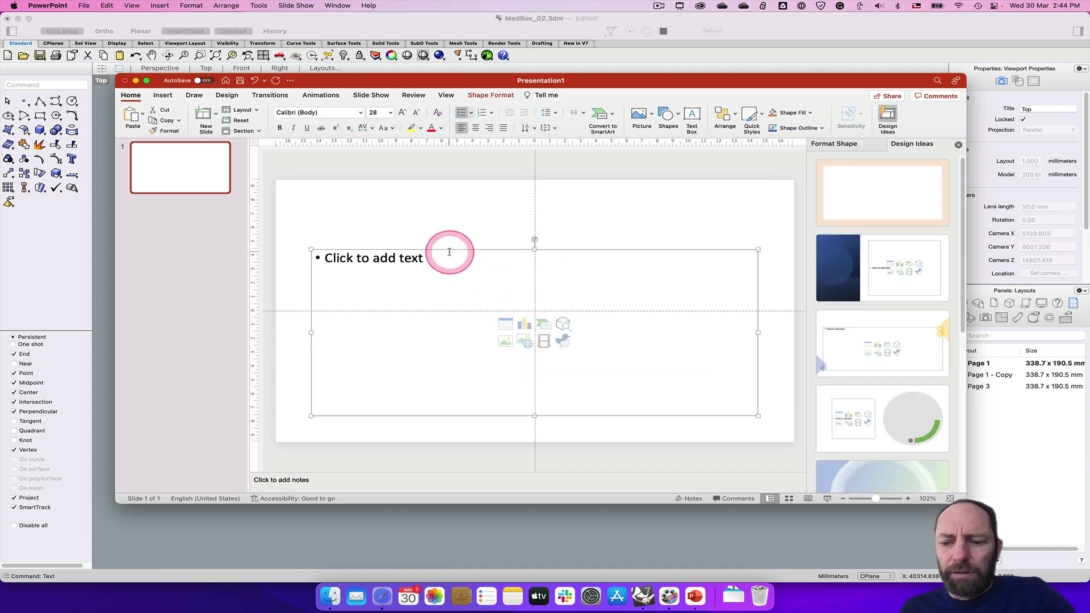
key("Delete")
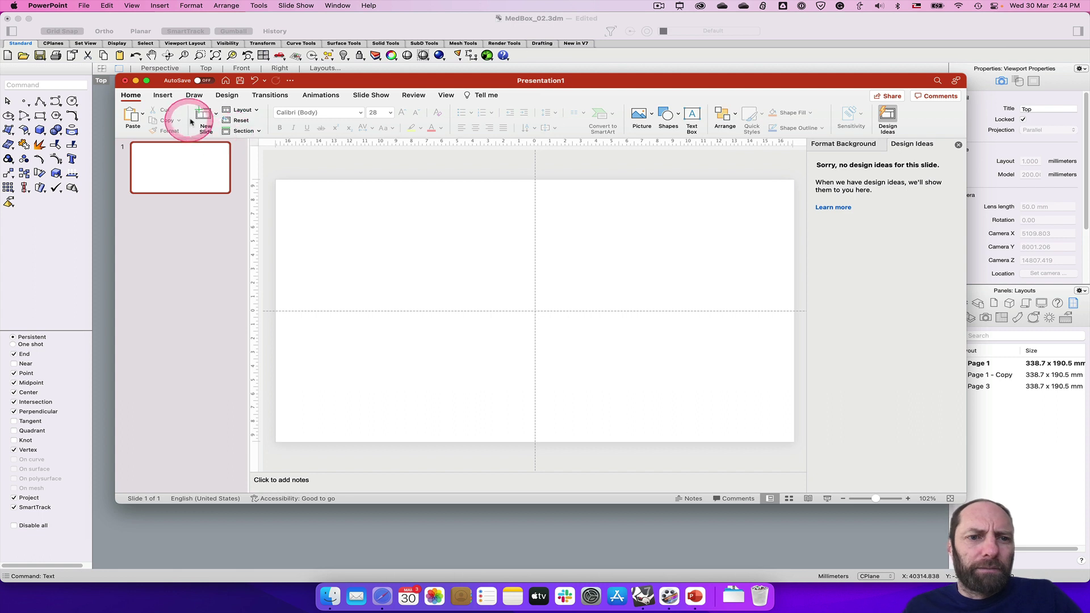
- Insert Layout_page 2.pdf from the Med_box folder as a picture on the emptied slide 1
left_click(162, 94)
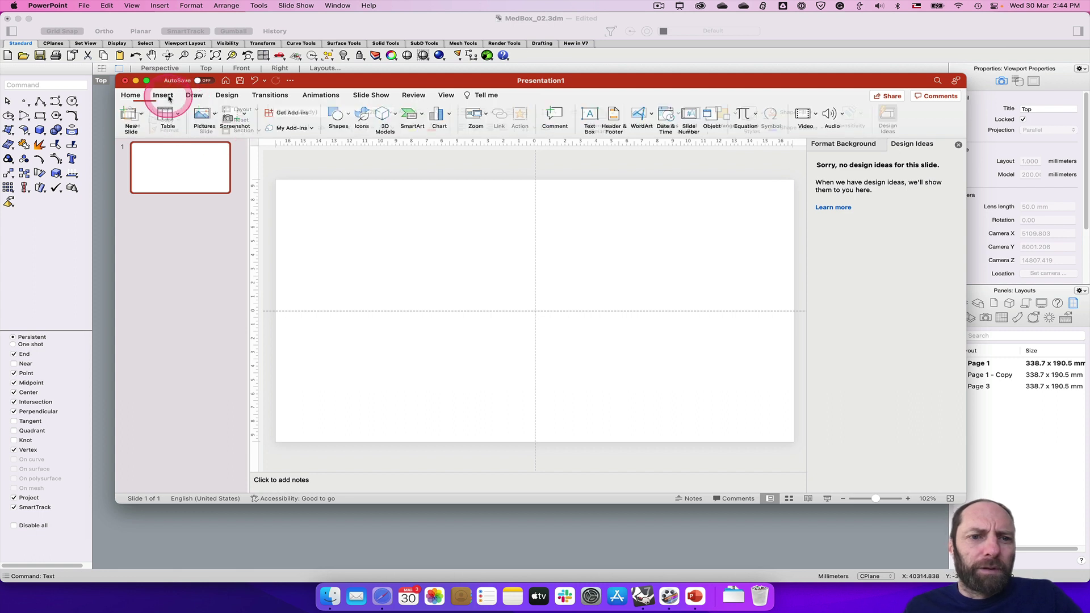
left_click(203, 117)
left_click(276, 163)
left_click(534, 237)
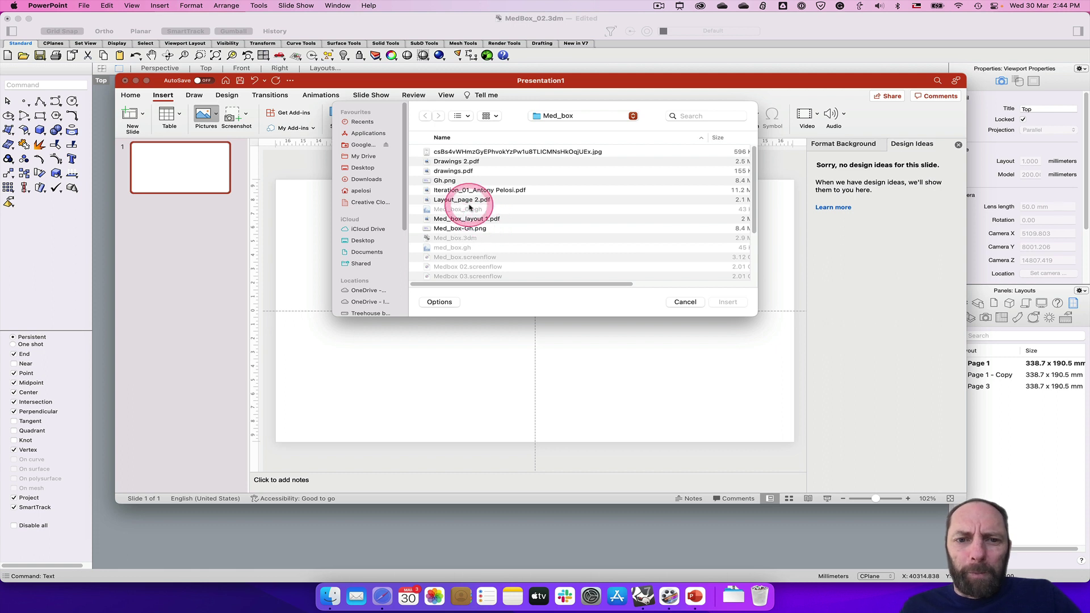
left_click(462, 200)
left_click(729, 302)
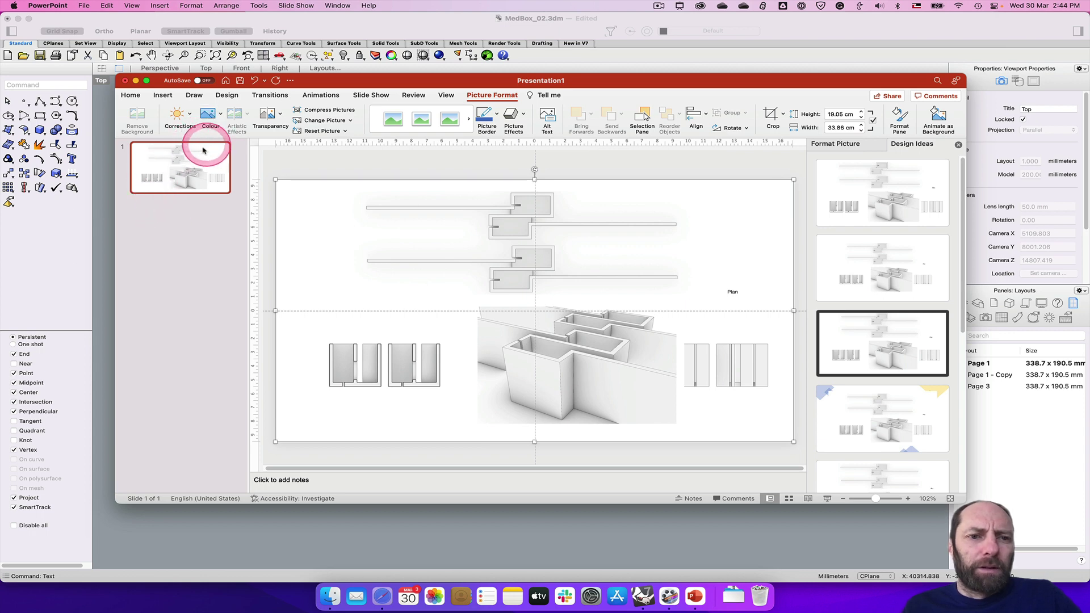
- Add a second slide and delete its text and title placeholders
left_click(137, 98)
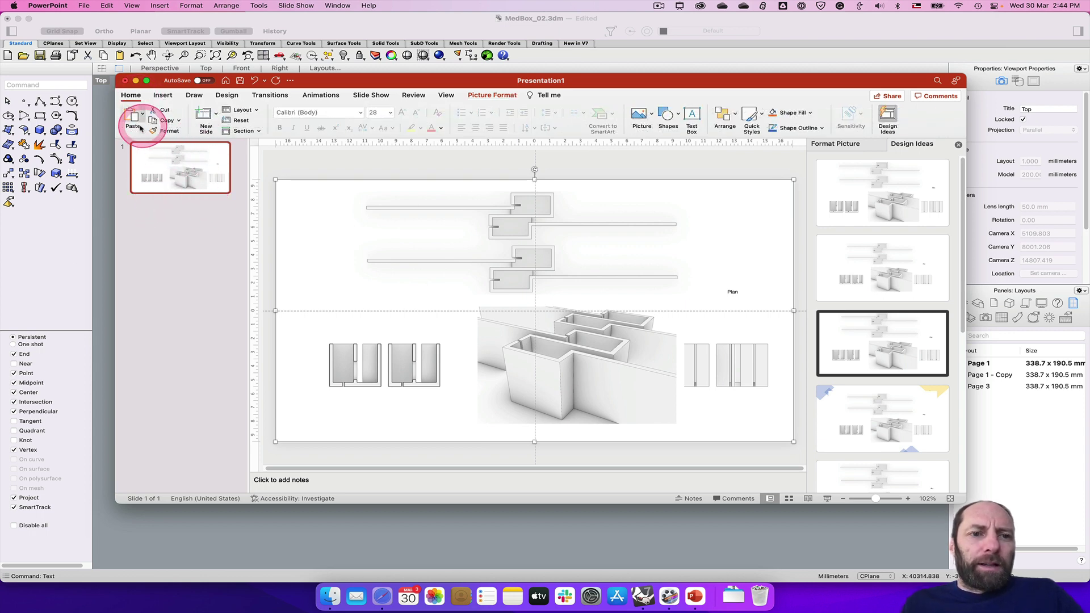
left_click(204, 125)
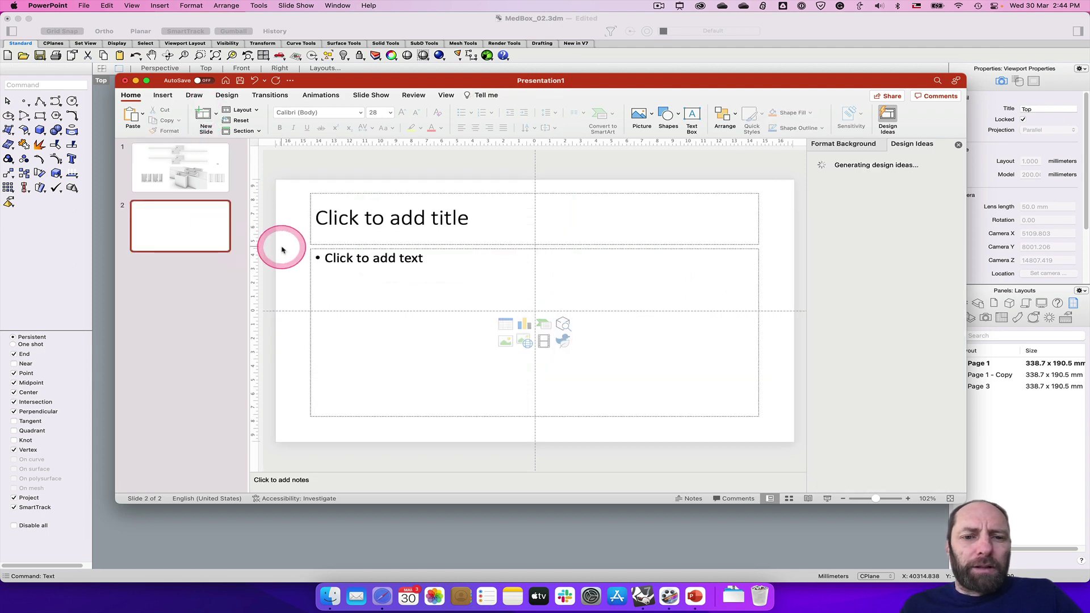
left_click_drag(766, 349, 627, 185)
left_click(335, 251)
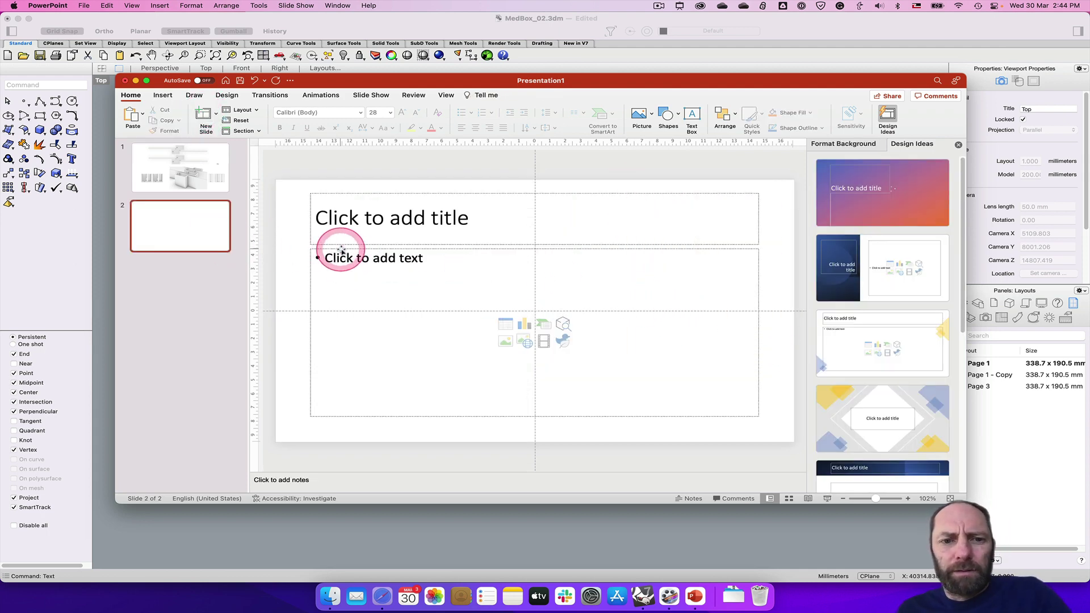
key("Delete")
left_click(341, 200)
left_click(340, 193)
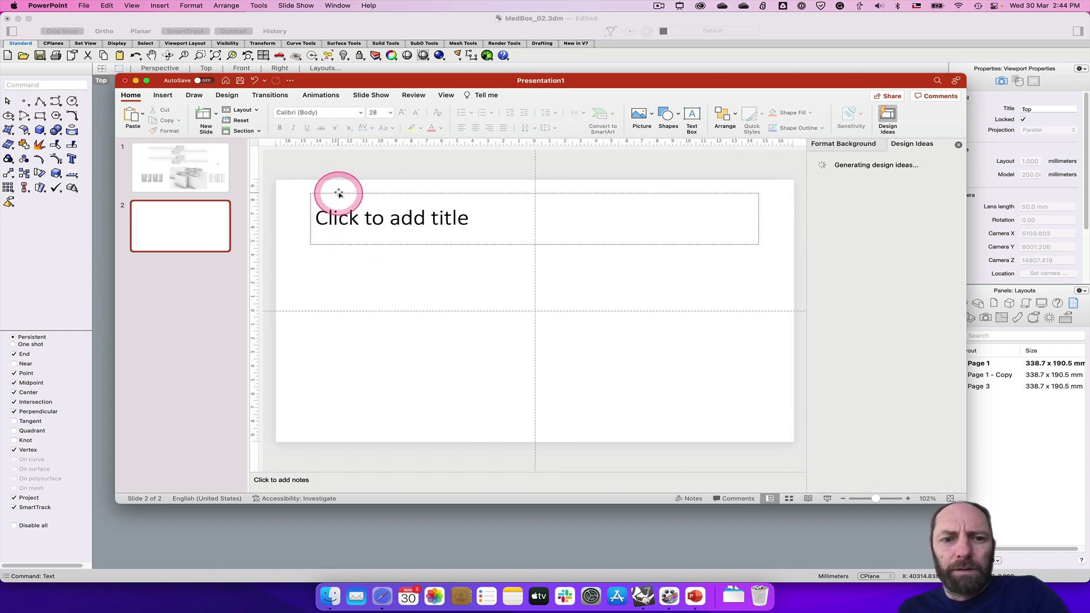
key("Delete")
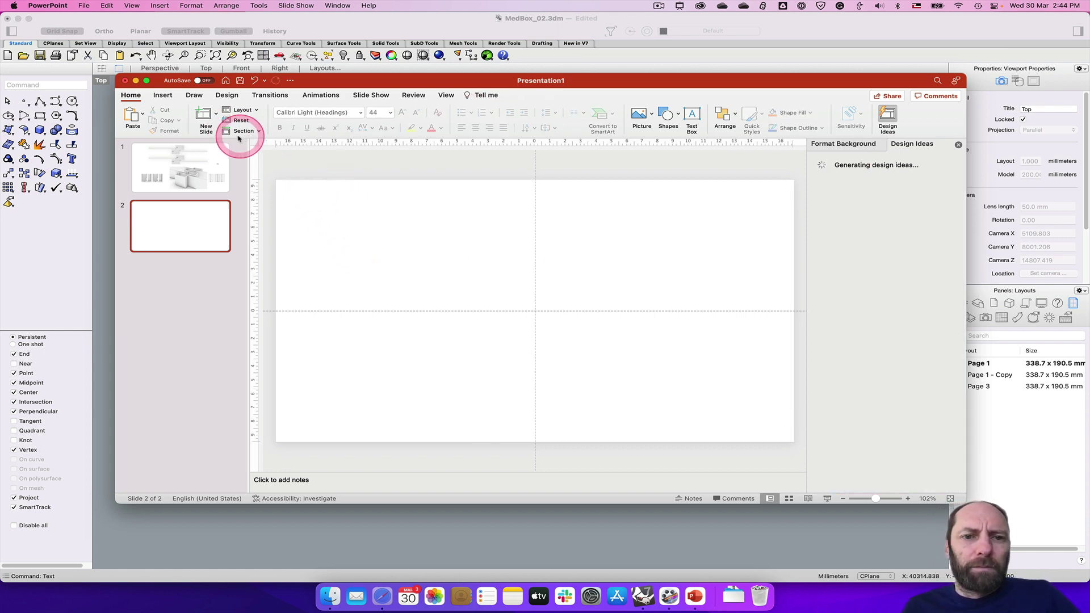
- Insert the picture Med_box-Gh.png from the Med_box folder on slide 2
left_click(163, 95)
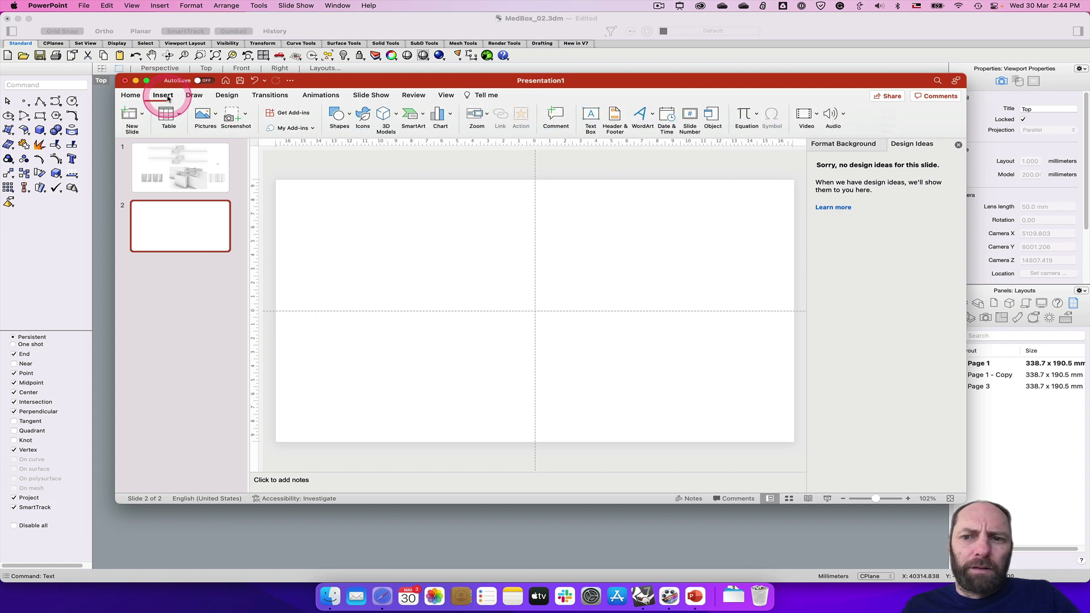
left_click(218, 115)
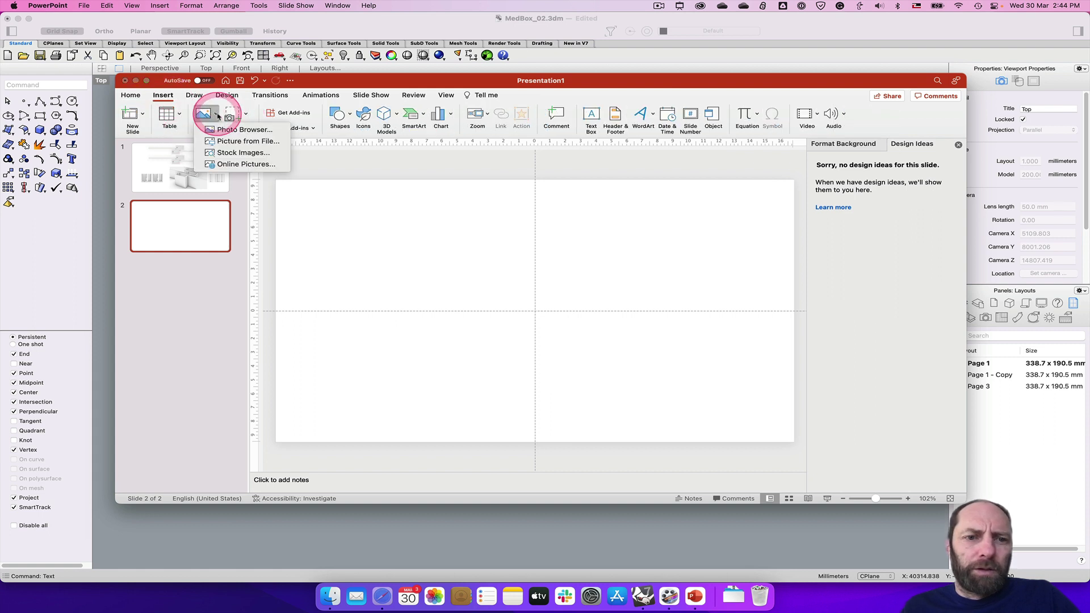
left_click(233, 142)
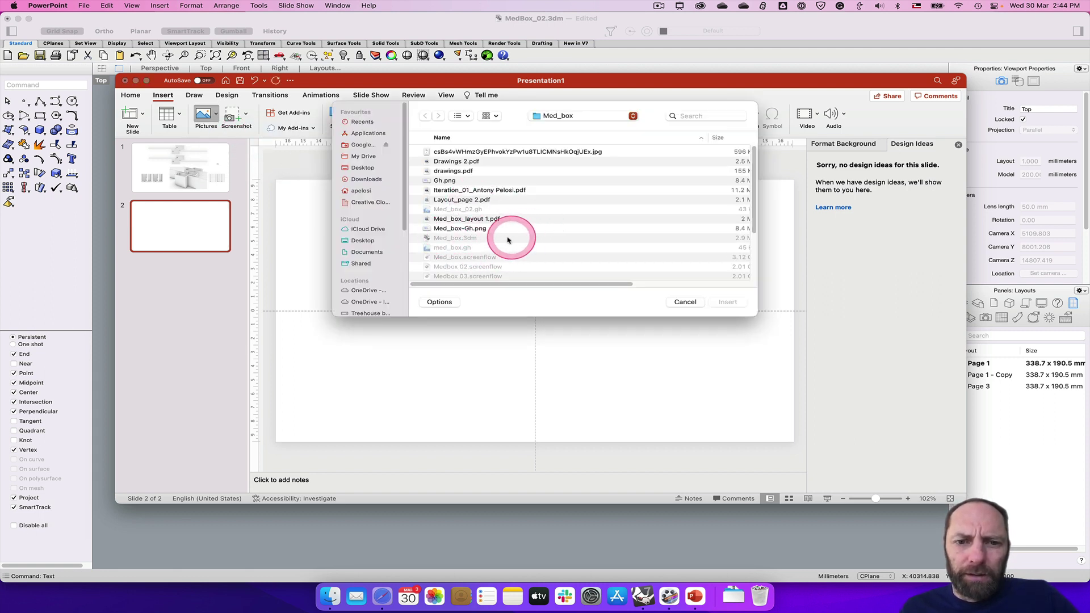
scroll(520, 240, "down", 2)
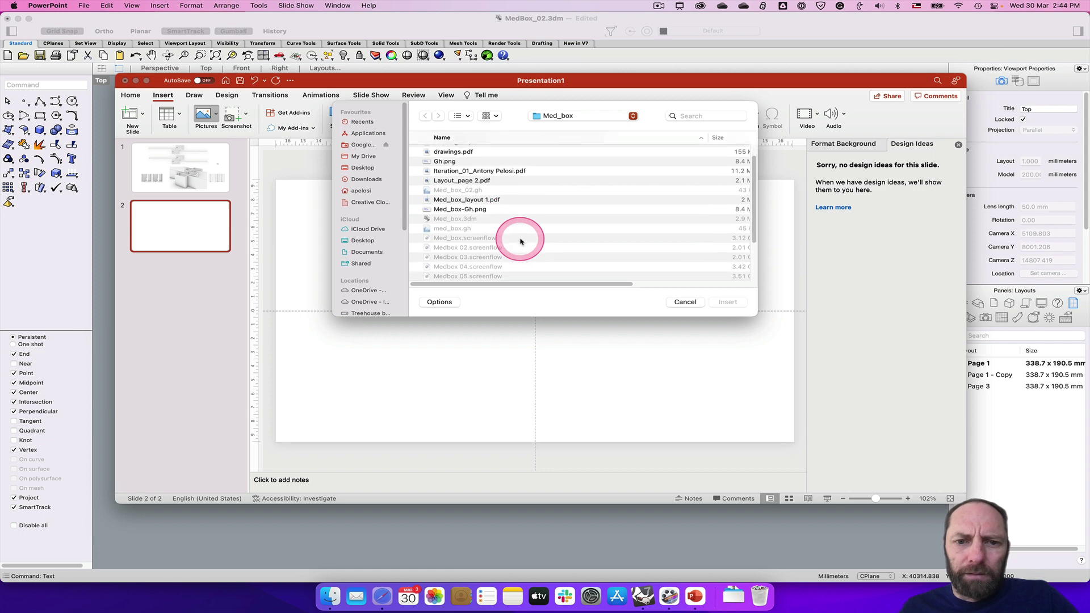
left_click(460, 210)
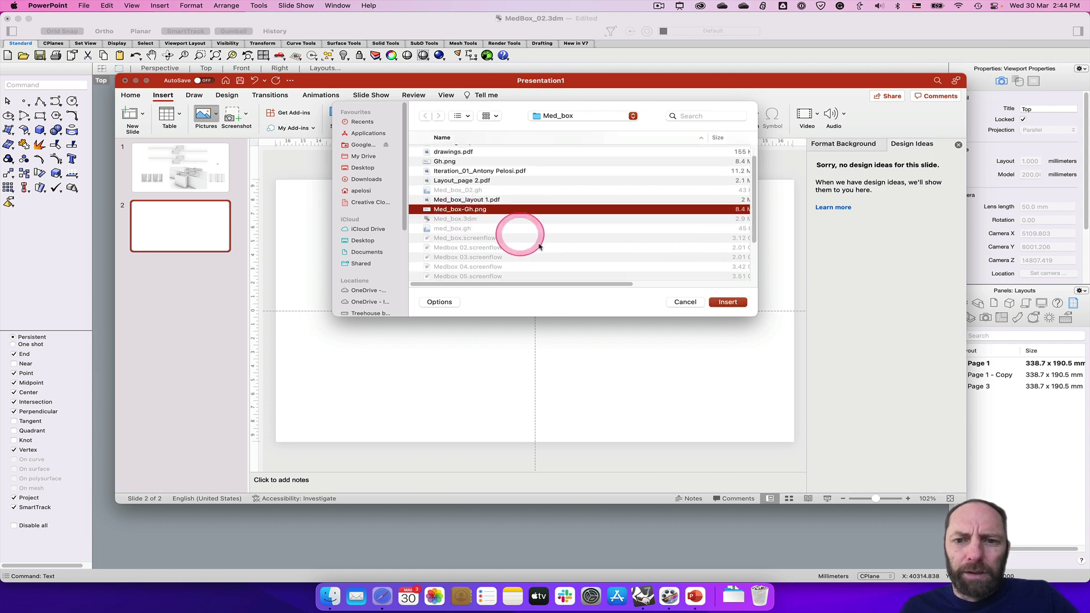
left_click(728, 302)
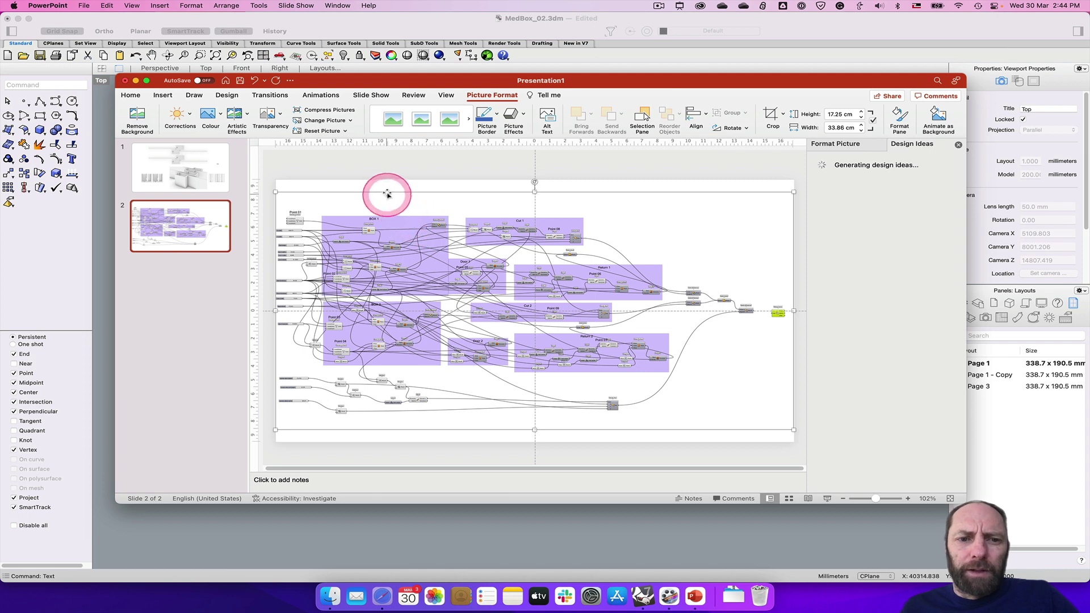
- Shrink the script picture to about 33.1 × 16.87 cm and move it slightly up on slide 2, finishing on slide 1
left_click_drag(275, 191, 286, 197)
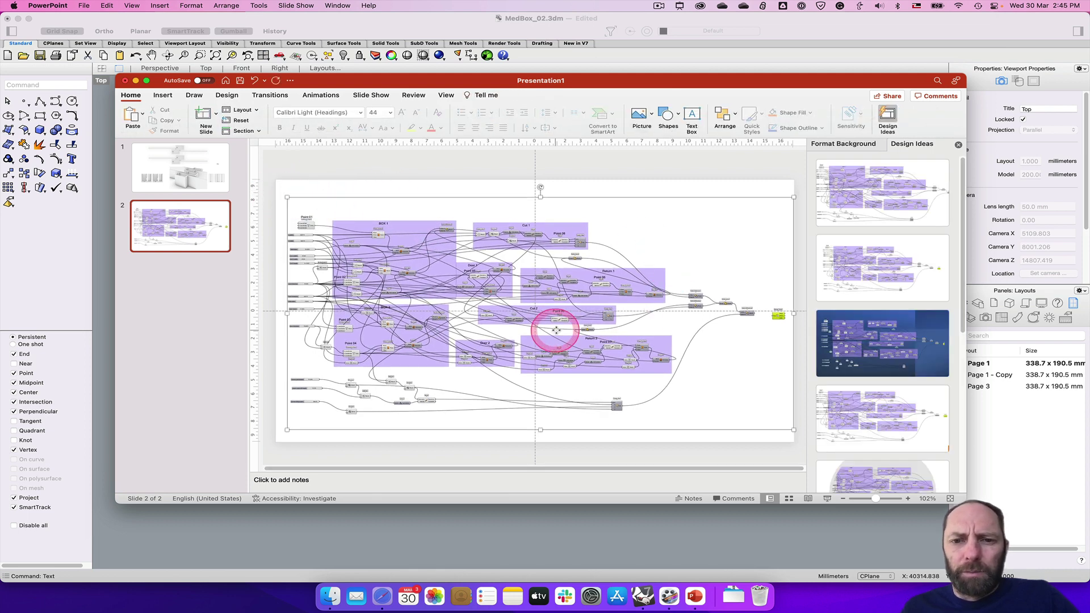
left_click_drag(555, 323, 568, 307)
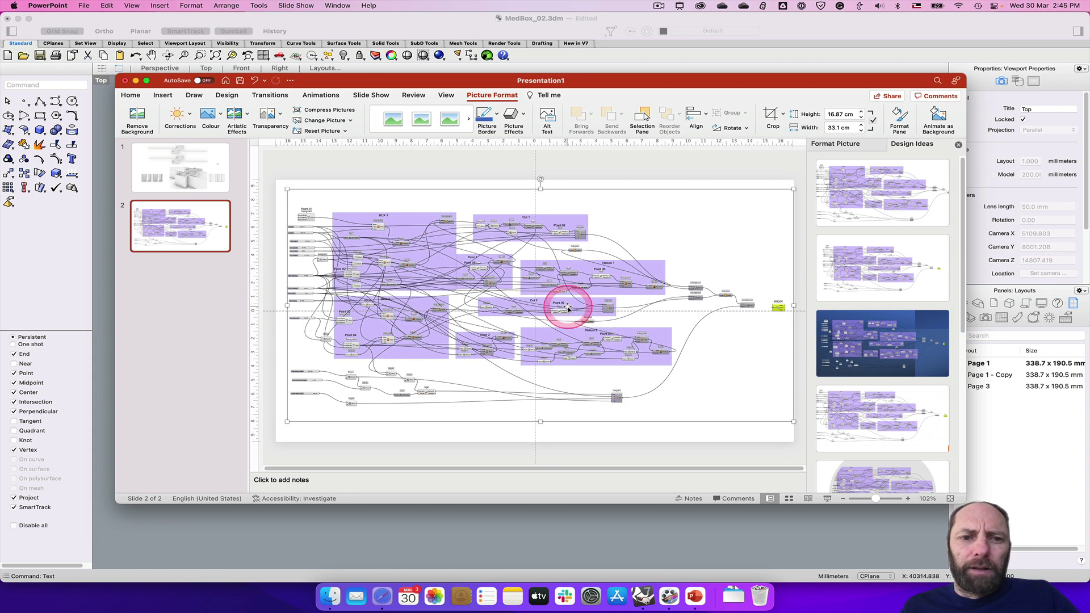
left_click(170, 176)
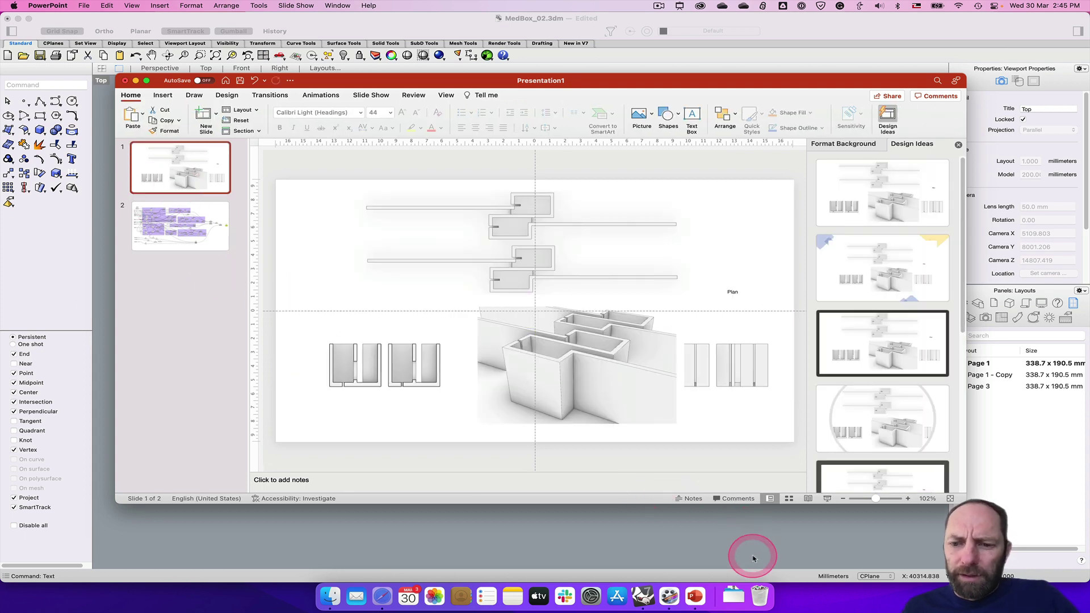
left_click(659, 5)
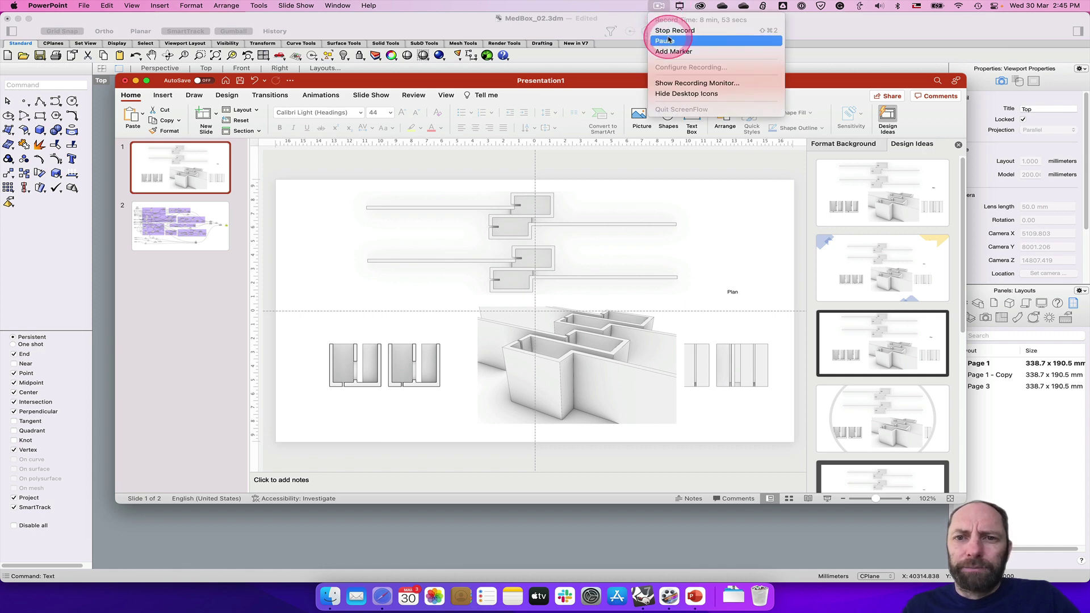